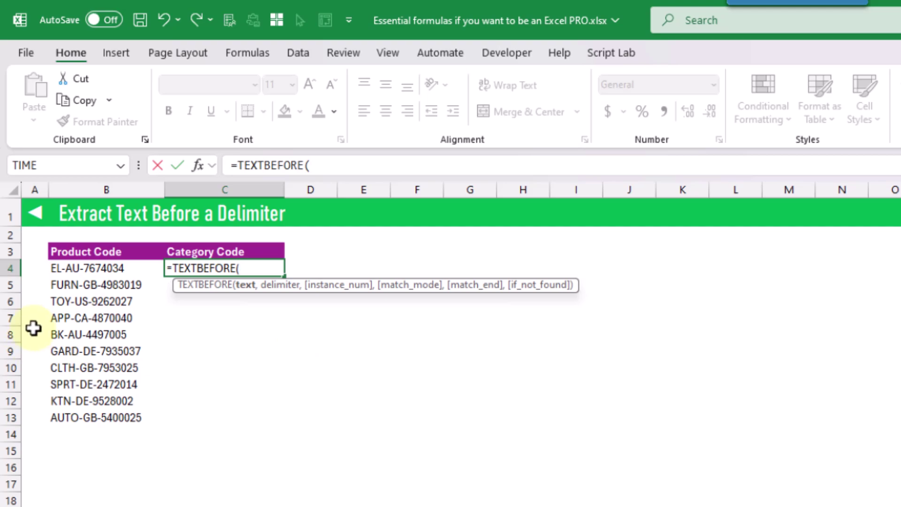
# Complete the TEXTBEFORE formula in C4 so it returns the text of B4 before the "-" delimiter
pyautogui.click(114, 271)
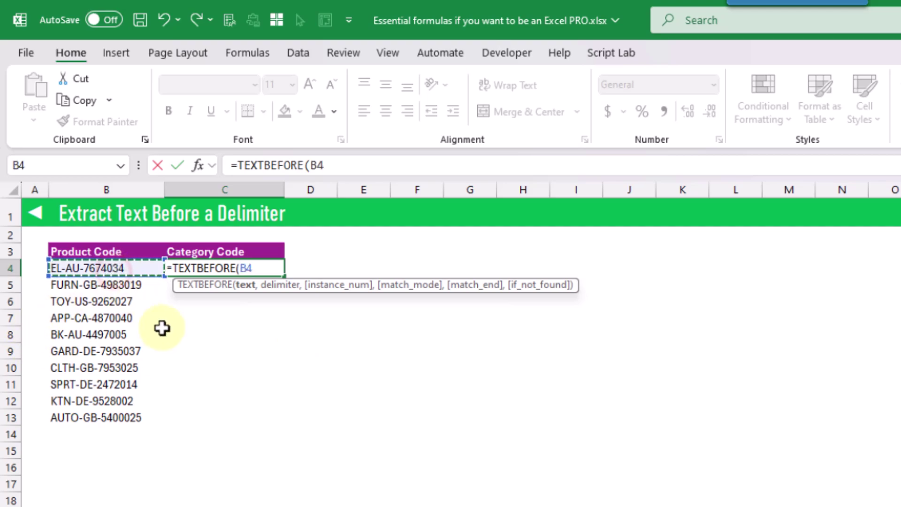
pyautogui.write(',')
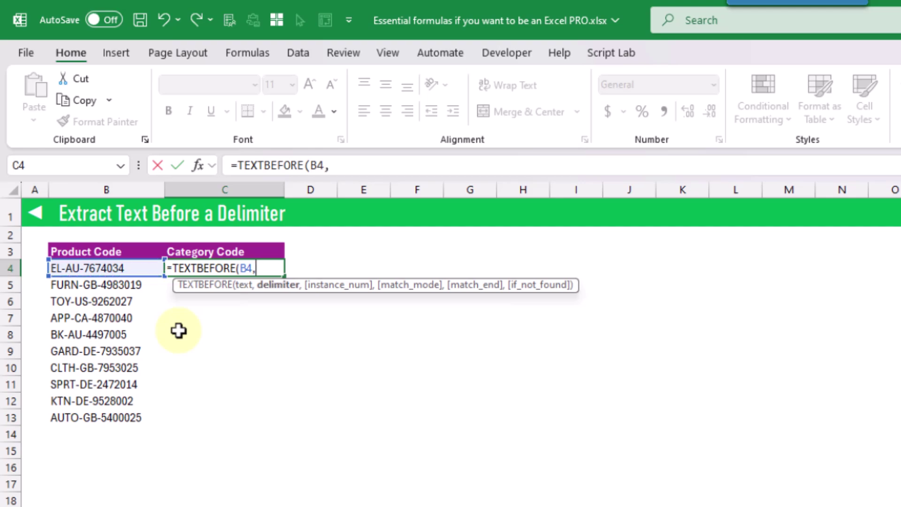
pyautogui.write('"-"')
pyautogui.press('Return')
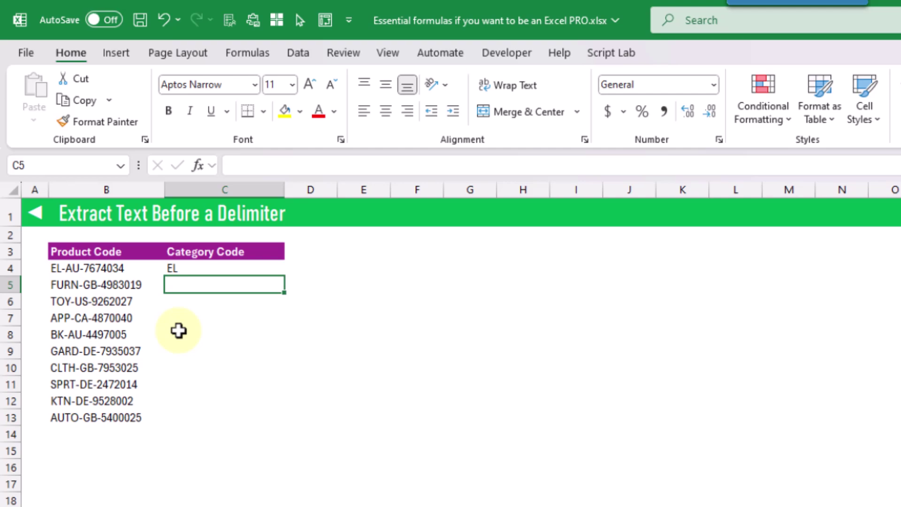
# Extend the text argument of the TEXTBEFORE formula in C4 to the whole product code range B4:B13
pyautogui.press('Up')
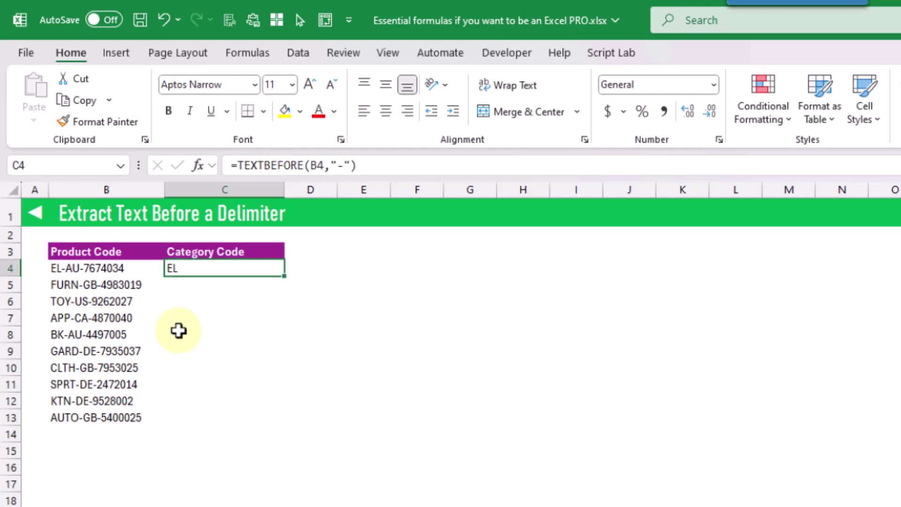
pyautogui.press('F2')
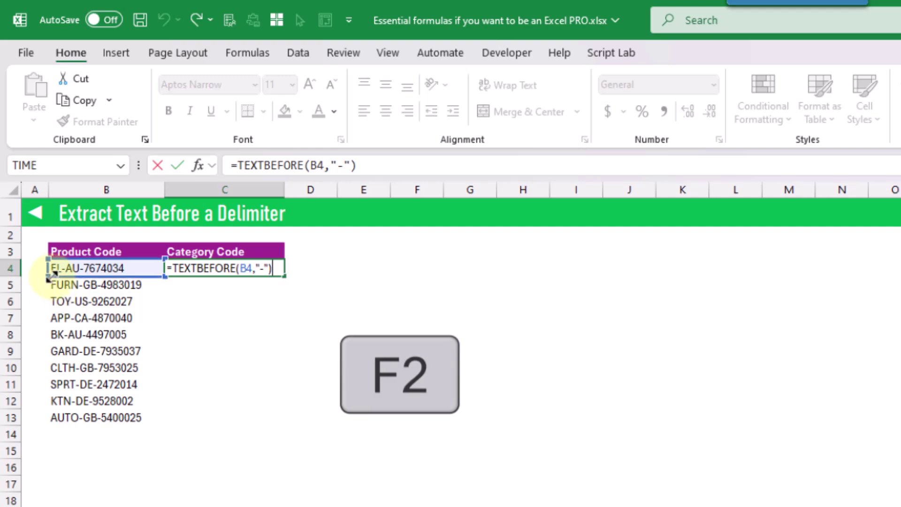
pyautogui.moveTo(49, 271); pyautogui.dragTo(55, 419)
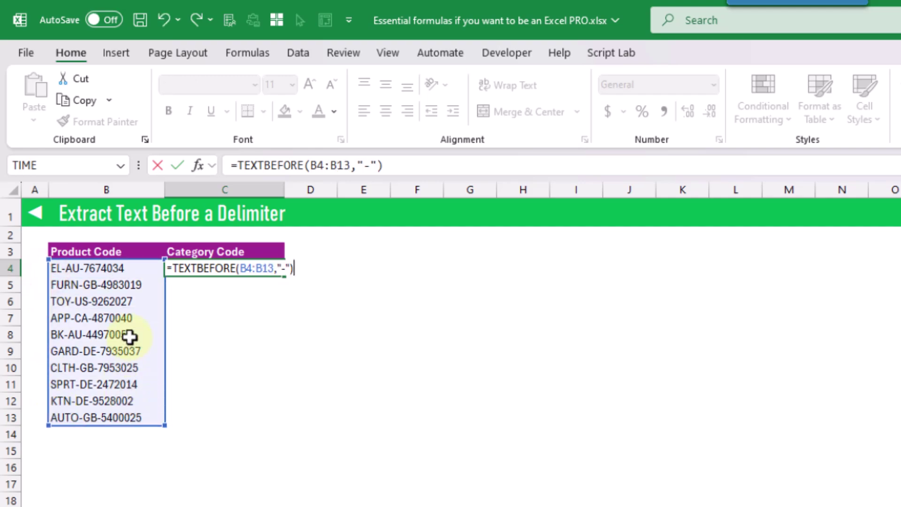
pyautogui.press('Return')
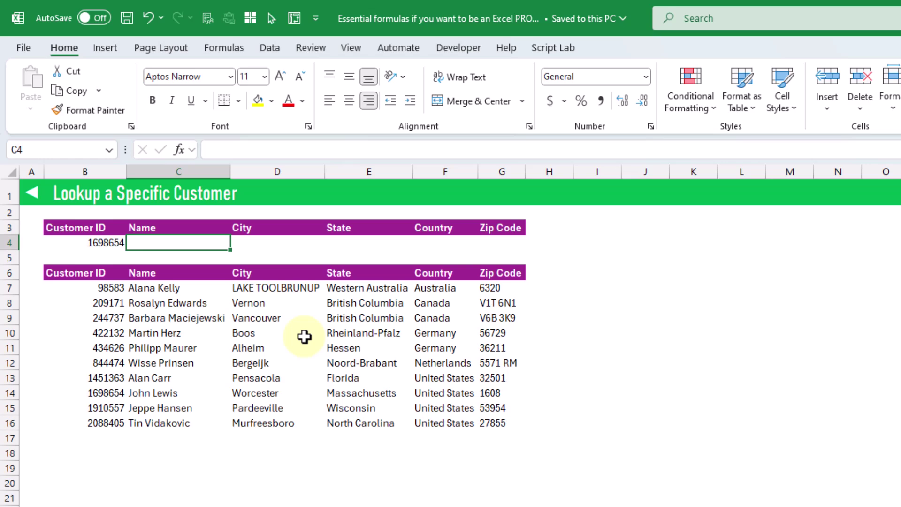
# Enter an XLOOKUP formula in C4 that looks up B4 in B7:B16 and returns the name from C7:C16
pyautogui.write('=')
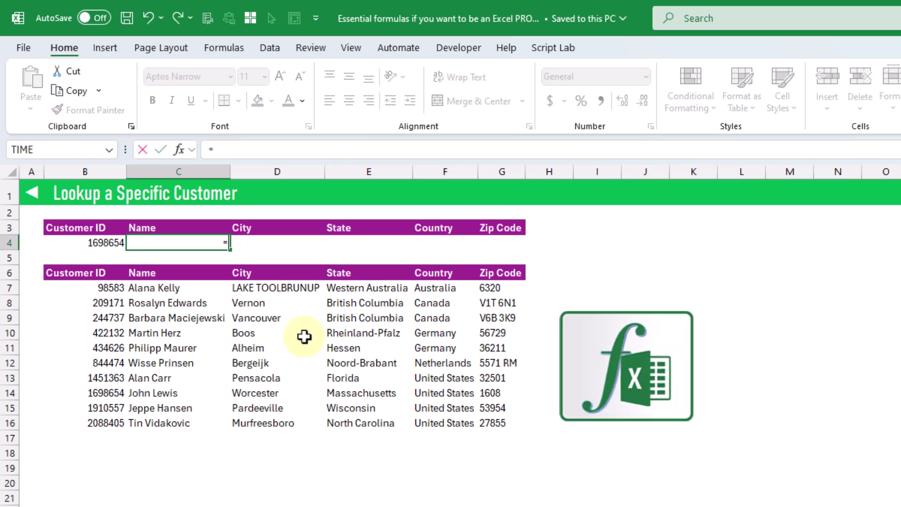
pyautogui.write('xl')
pyautogui.press('Tab')
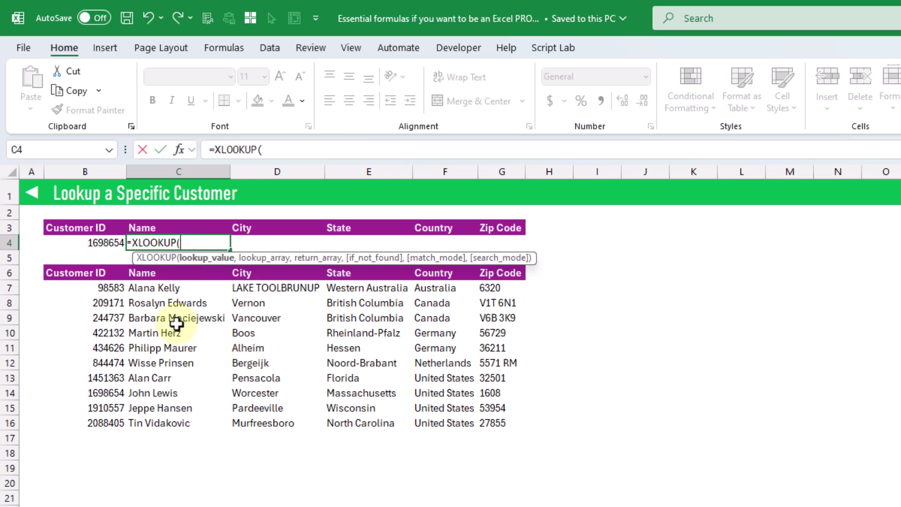
pyautogui.click(100, 241)
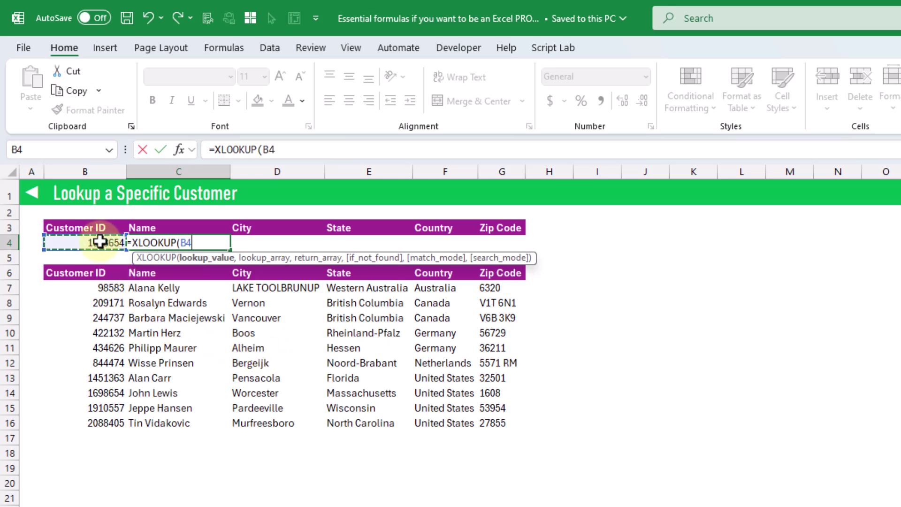
pyautogui.write(',')
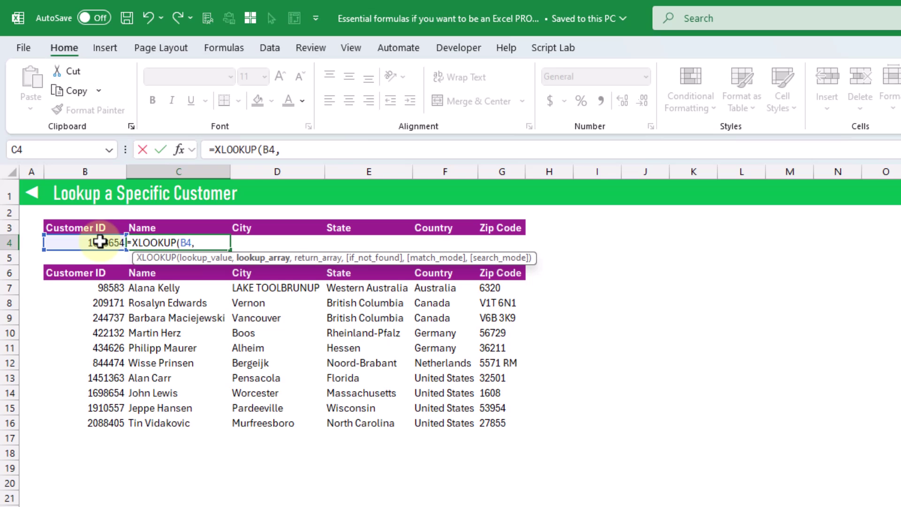
pyautogui.moveTo(107, 288); pyautogui.dragTo(103, 418)
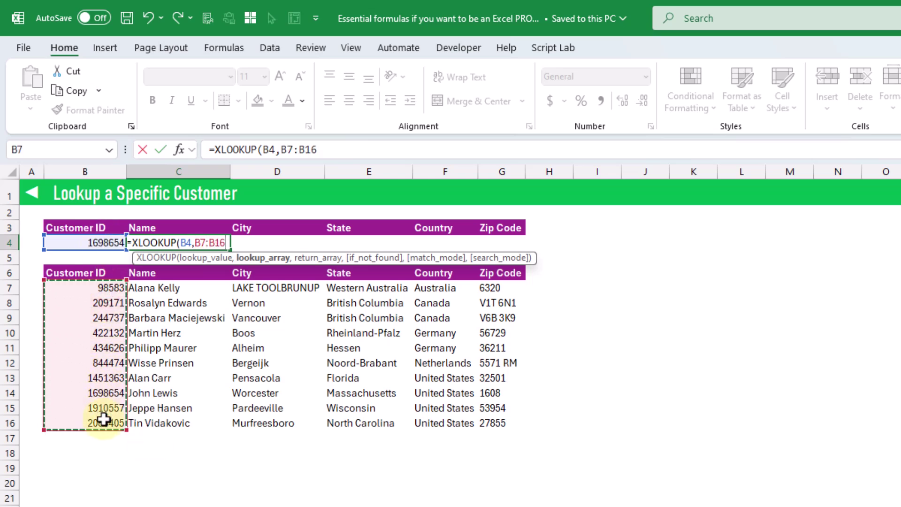
pyautogui.write(',')
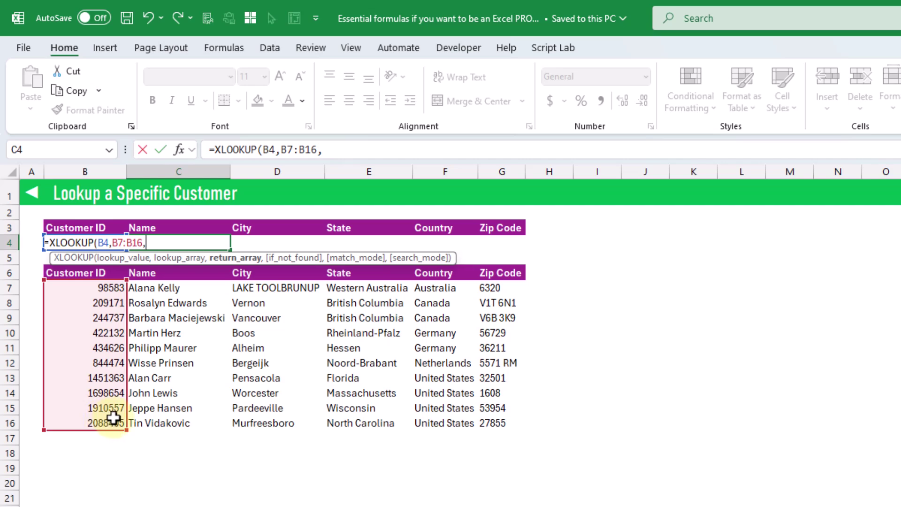
pyautogui.moveTo(193, 291); pyautogui.dragTo(193, 423)
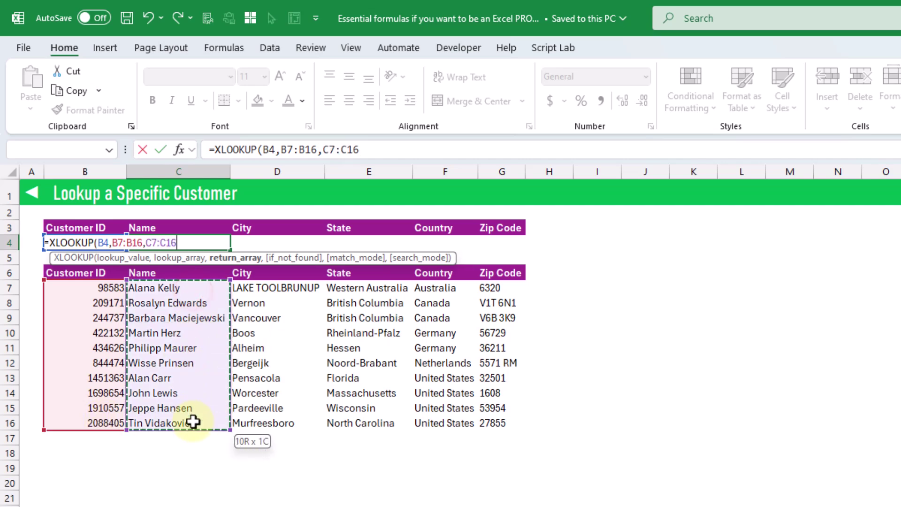
pyautogui.press('Return')
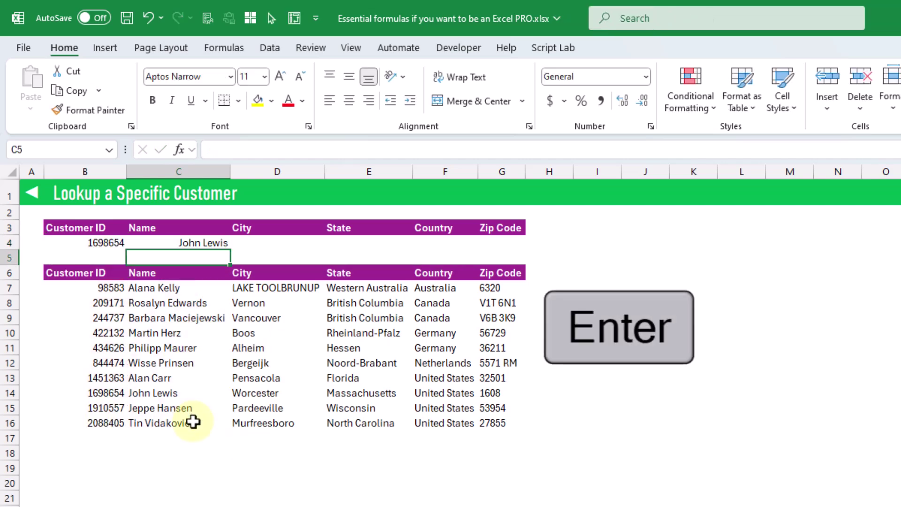
# Widen the return array of the XLOOKUP formula in C4 to C7:G16 so it covers all customer detail columns
pyautogui.click(196, 243)
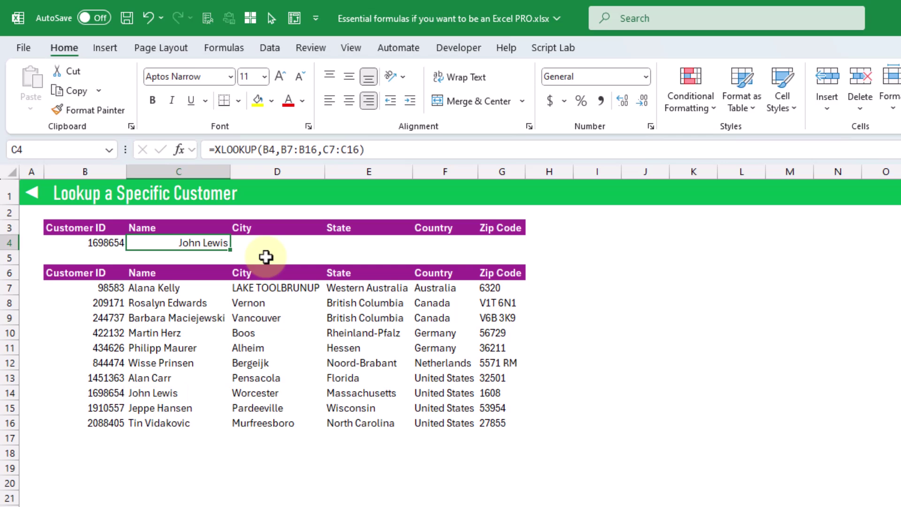
pyautogui.press('F2')
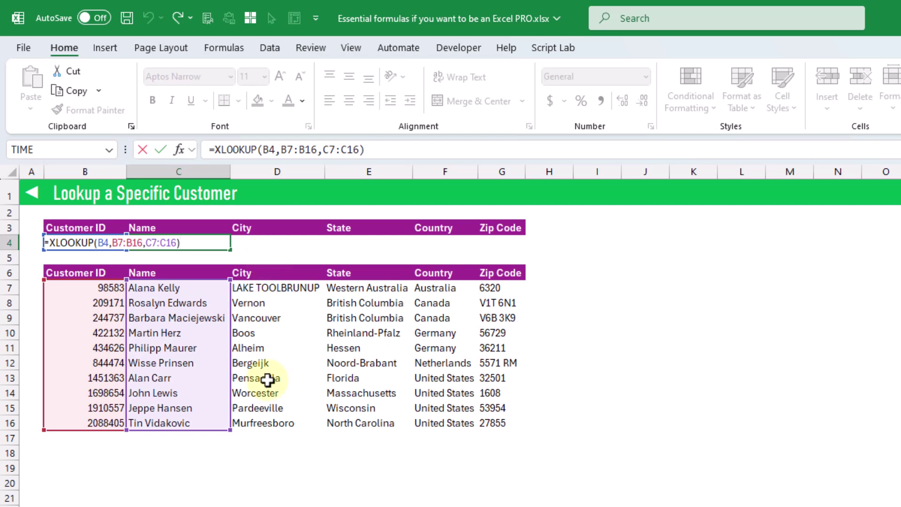
pyautogui.moveTo(231, 430); pyautogui.dragTo(519, 433)
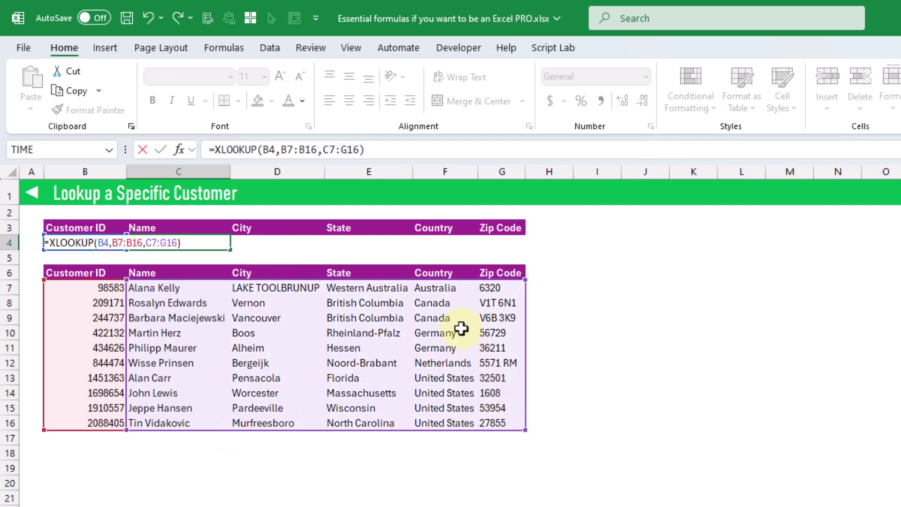
pyautogui.press('Return')
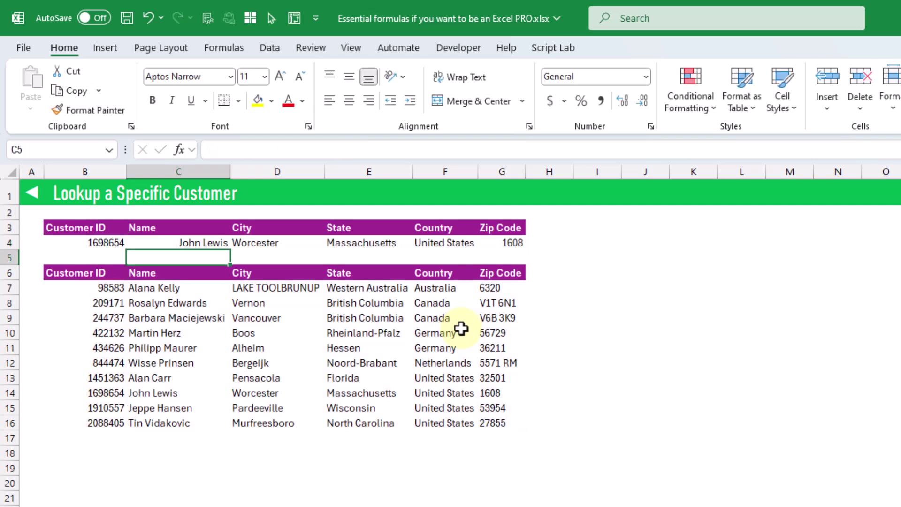
pyautogui.press('Up')
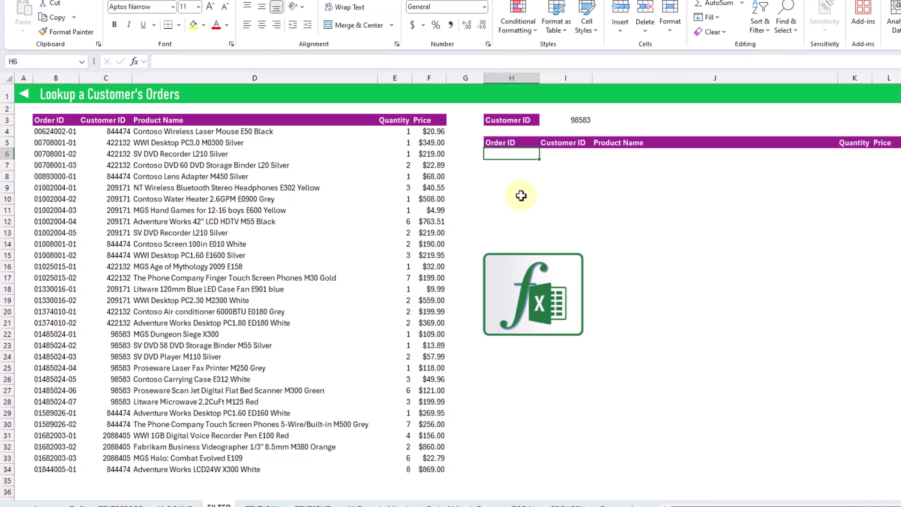
# Enter a FILTER formula in H6 that returns the rows of B4:F34 where C4:C34 equals the customer ID in I3
pyautogui.write('=fil')
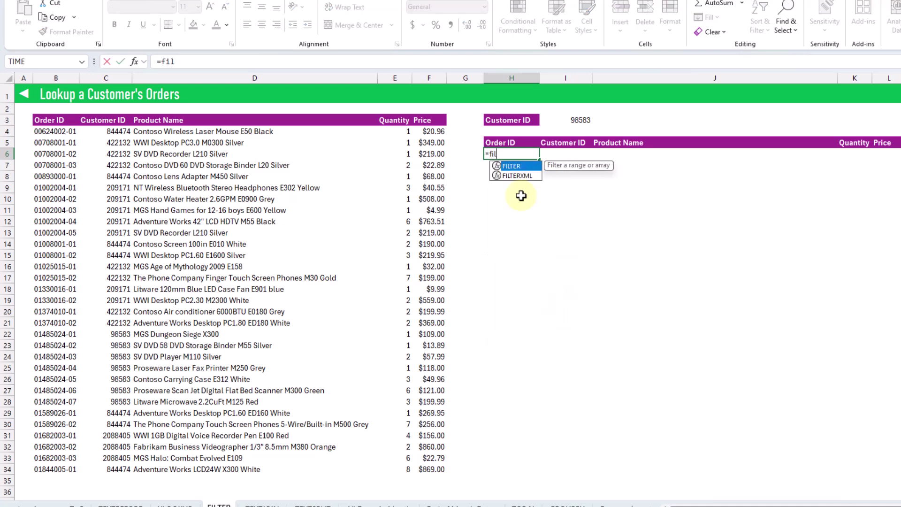
pyautogui.press('Tab')
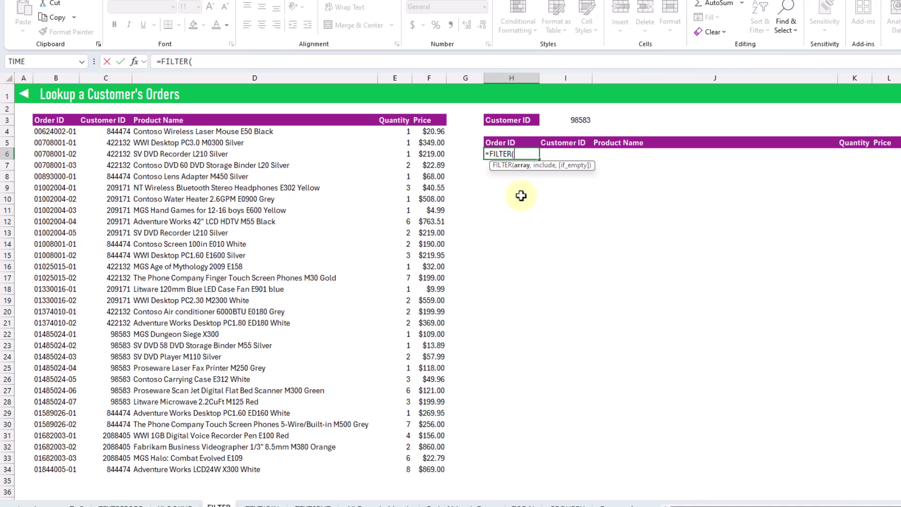
pyautogui.click(66, 132)
pyautogui.moveTo(66, 132); pyautogui.dragTo(427, 468)
pyautogui.write(',')
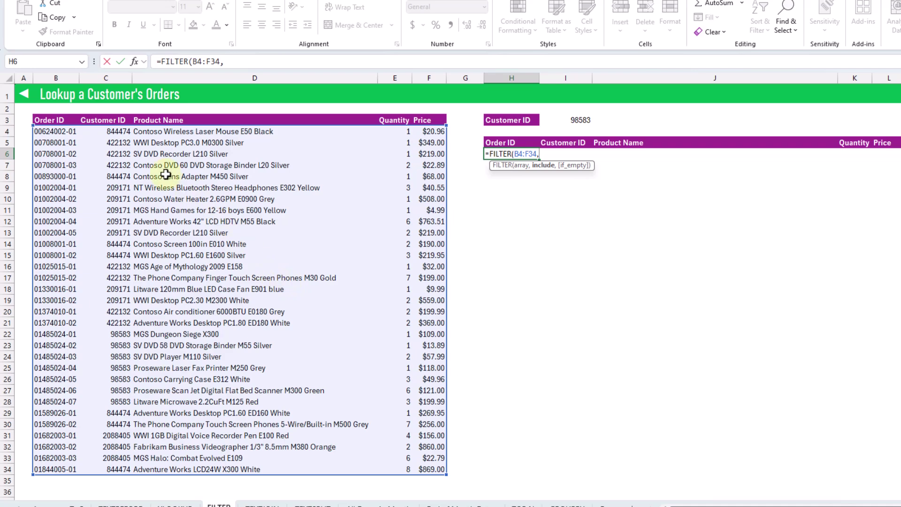
pyautogui.moveTo(115, 131); pyautogui.dragTo(120, 468)
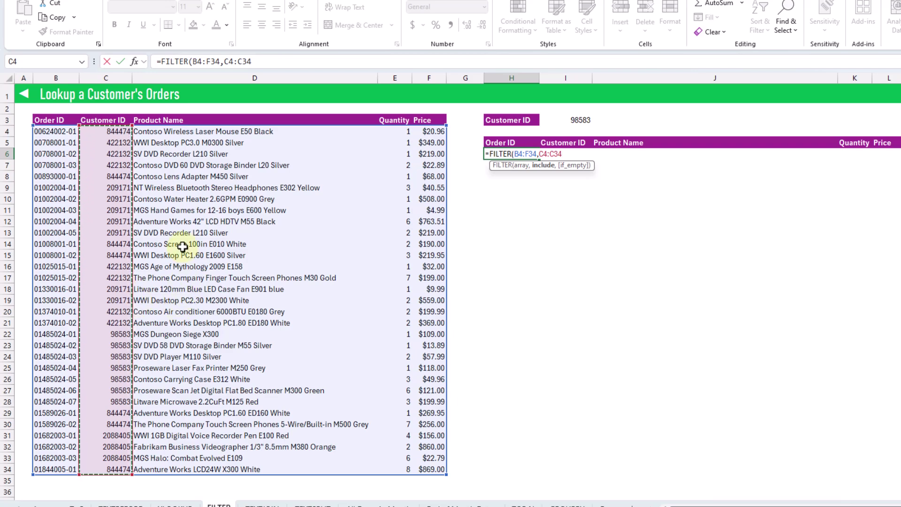
pyautogui.write('=')
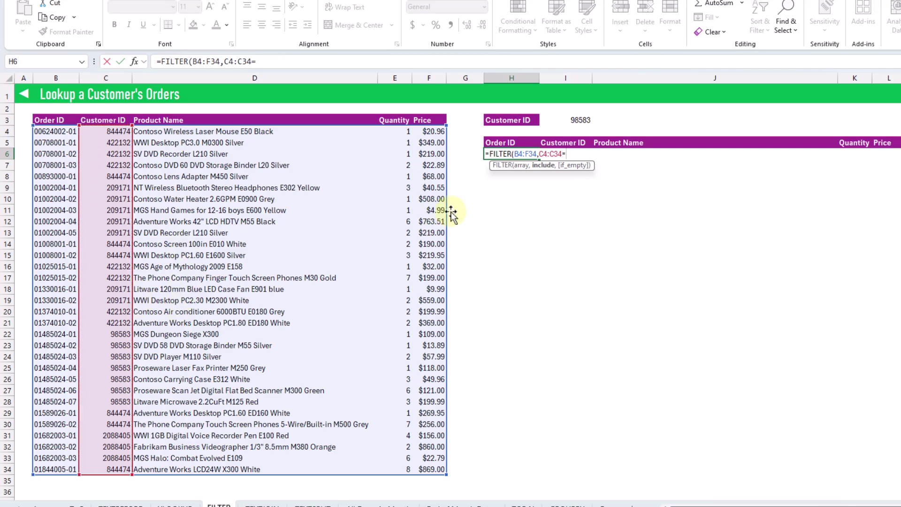
pyautogui.click(572, 122)
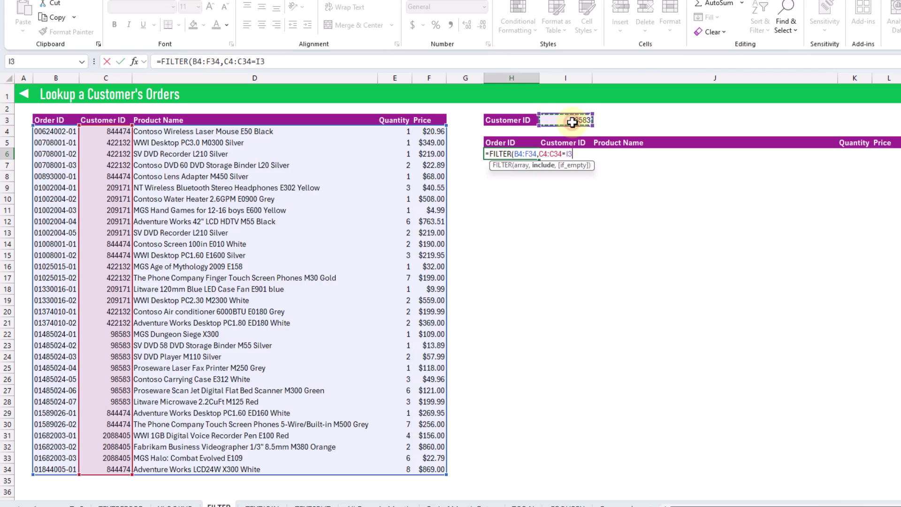
pyautogui.press('Return')
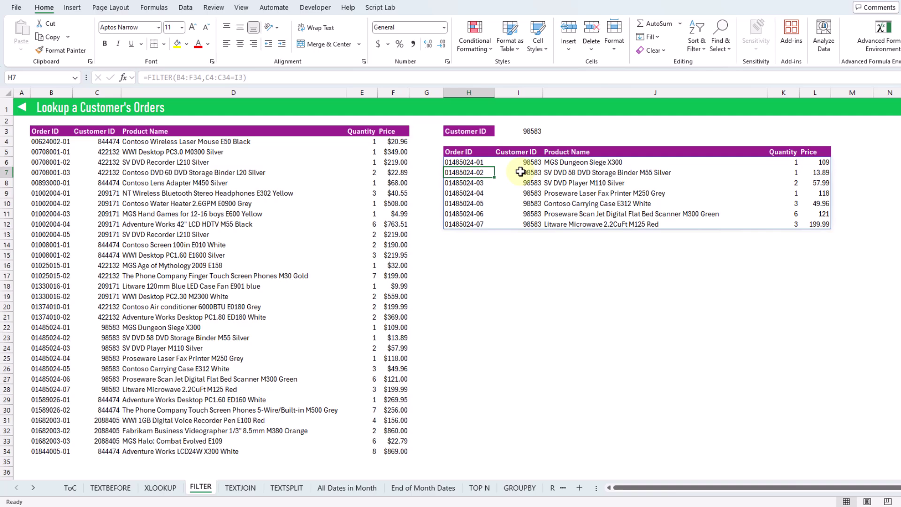
# Test the filter by choosing the second and then the third customer ID offered for cell I3
pyautogui.click(528, 131)
pyautogui.click(548, 131)
pyautogui.click(539, 150)
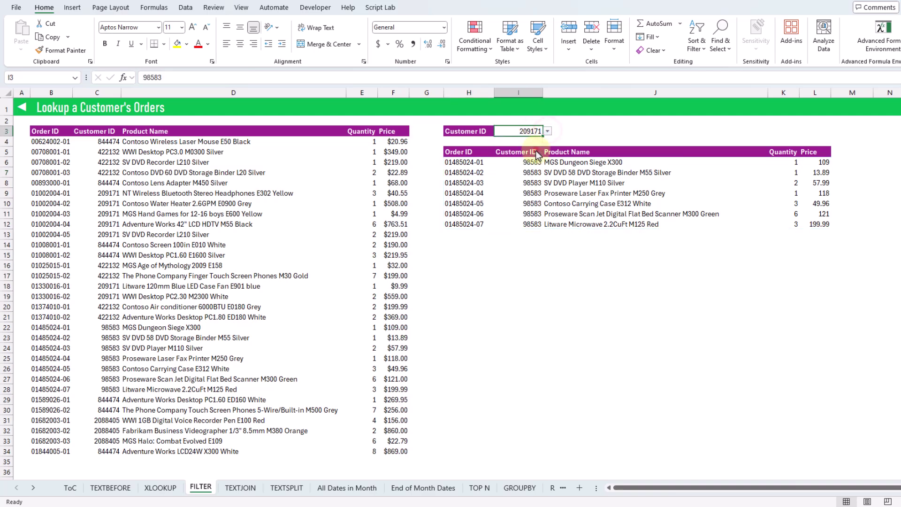
pyautogui.click(547, 132)
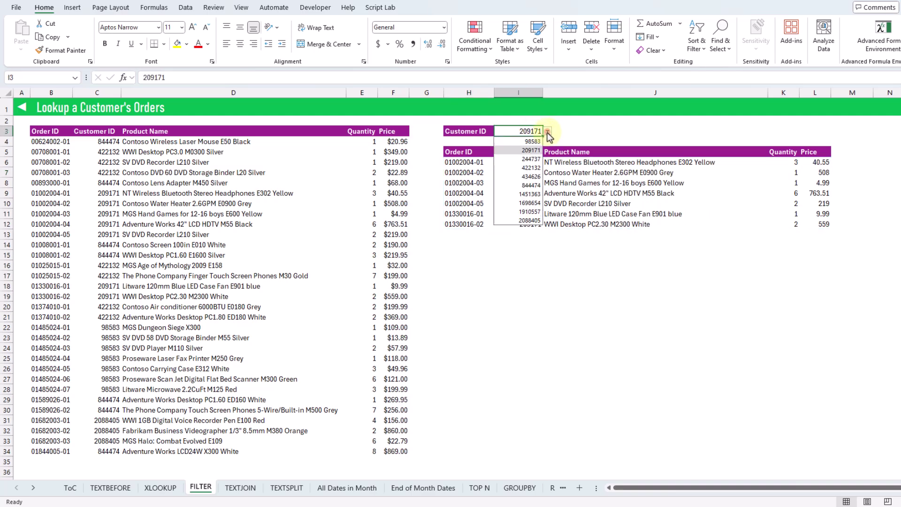
pyautogui.click(533, 159)
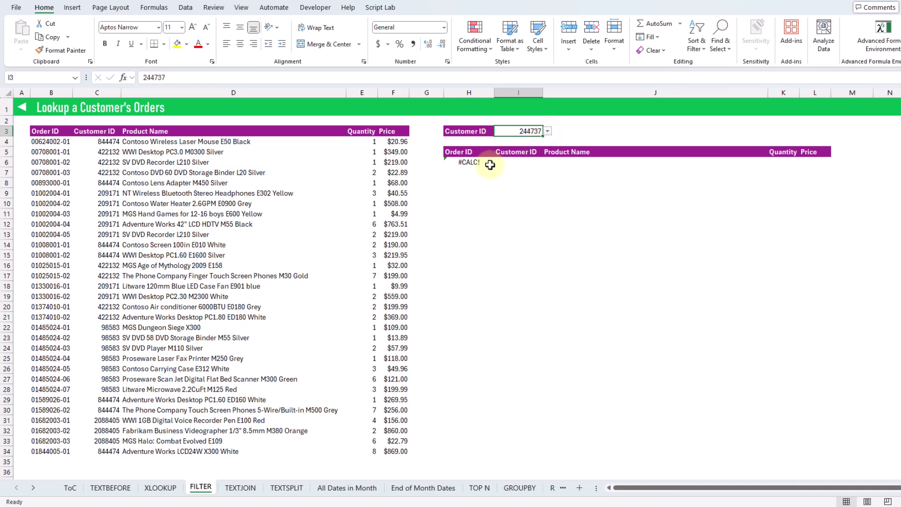
# Add "no orders" as the if_empty argument of the FILTER formula in H6
pyautogui.click(468, 163)
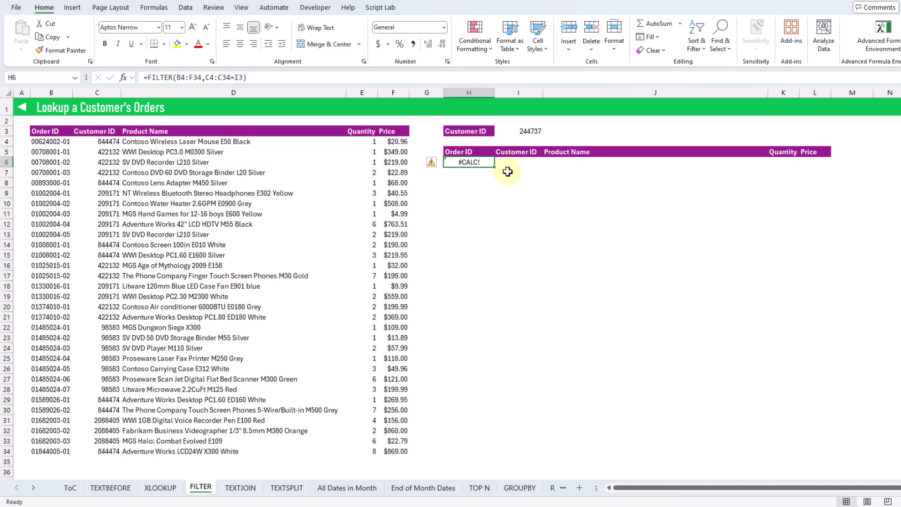
pyautogui.press('F2')
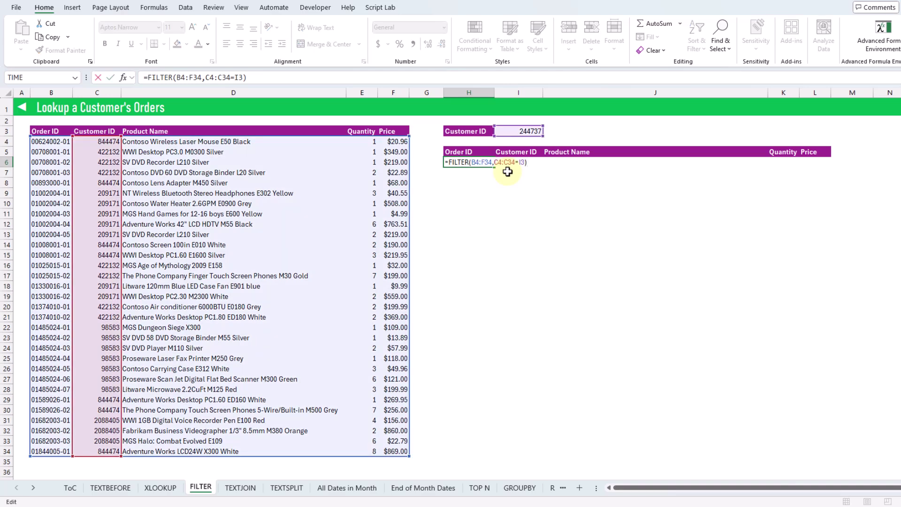
pyautogui.press('BackSpace')
pyautogui.write(',')
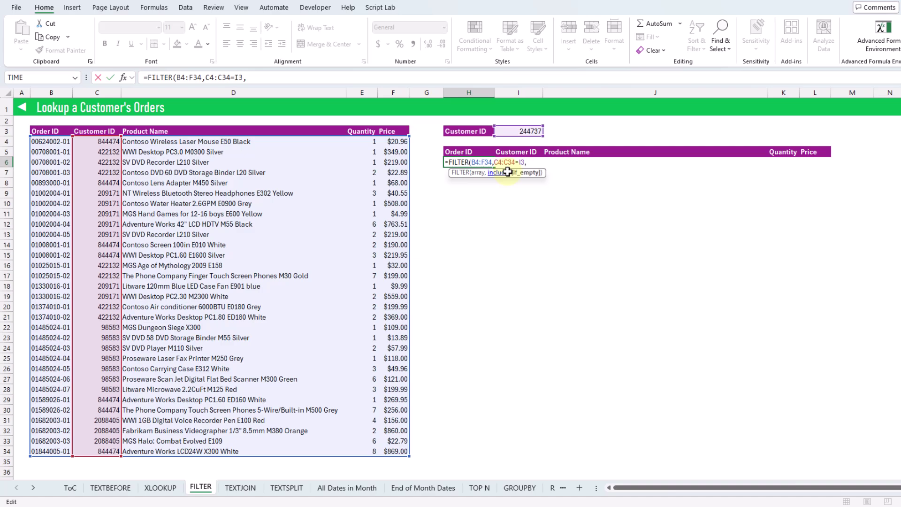
pyautogui.write('"no orders"')
pyautogui.press('Return')
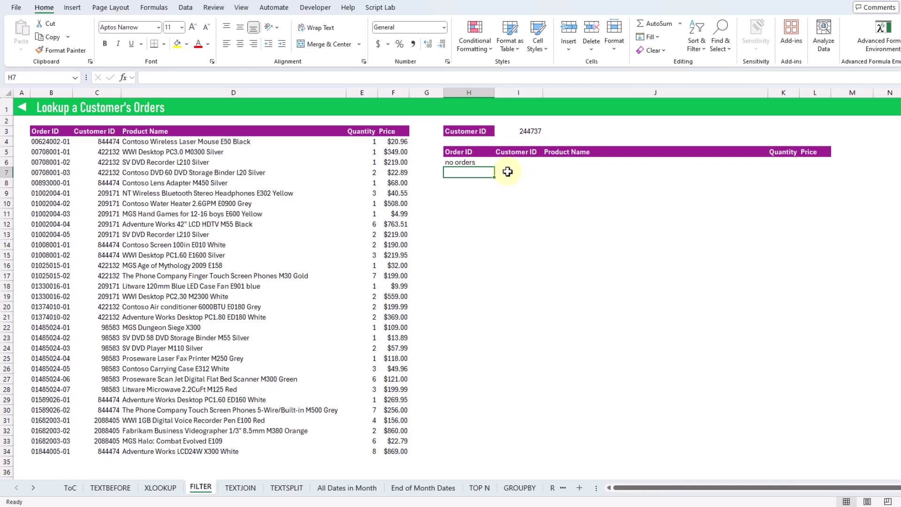
pyautogui.press('Up')
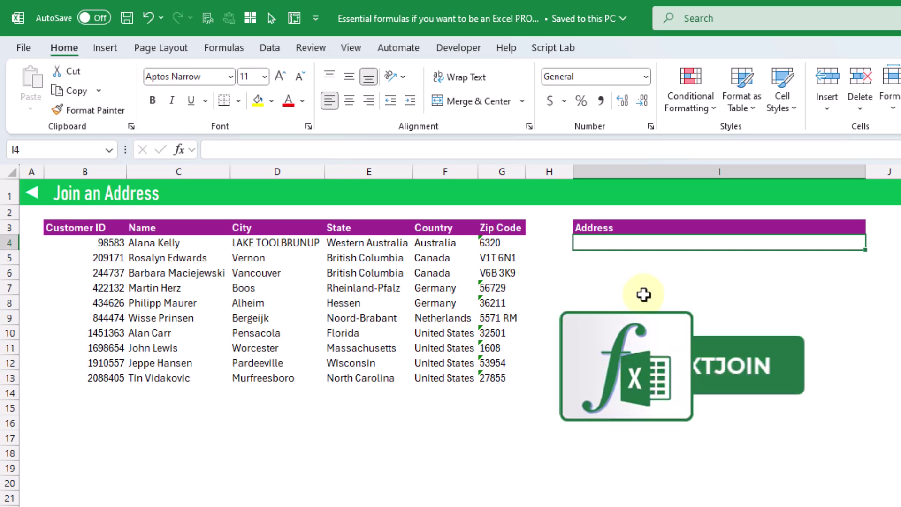
# Enter =TEXTJOIN(", ",TRUE,D4:G4) in I4 to join the address parts, and fill the formula down to I13
pyautogui.write('=te')
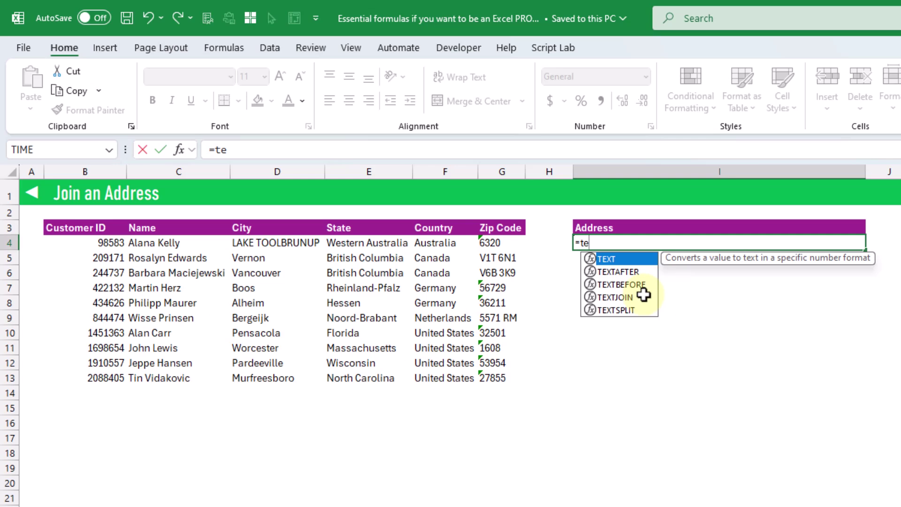
pyautogui.click(643, 294)
pyautogui.press('Tab')
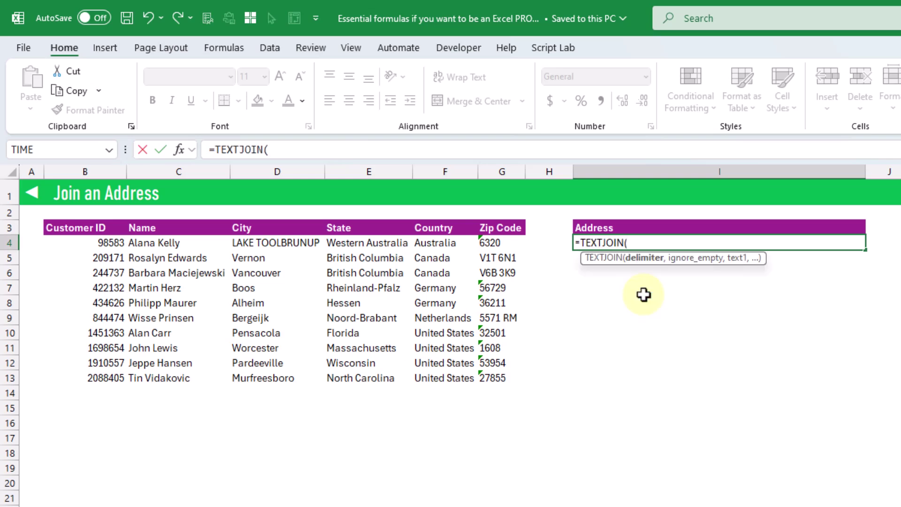
pyautogui.write('", ",')
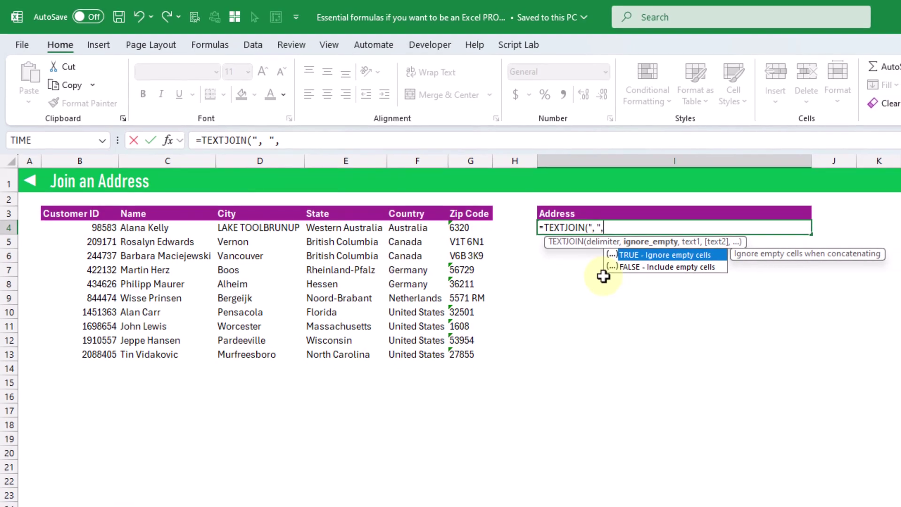
pyautogui.press('Tab')
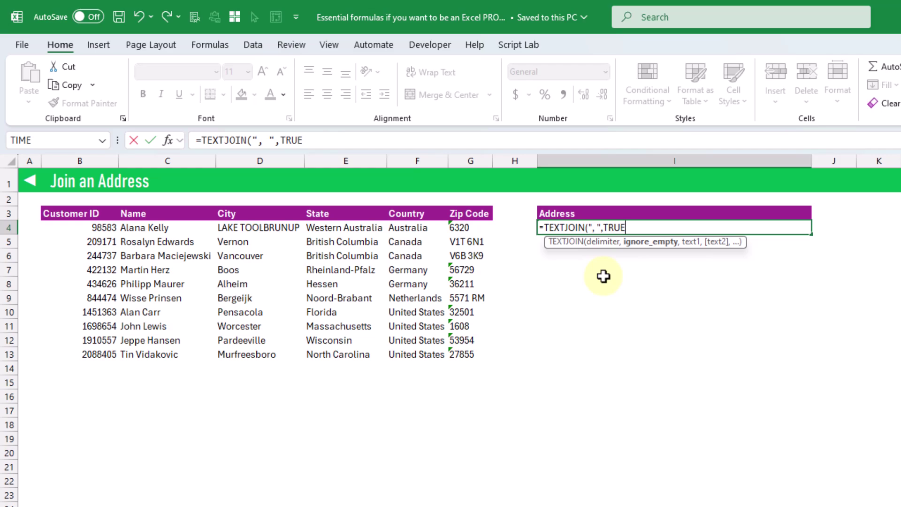
pyautogui.write(',')
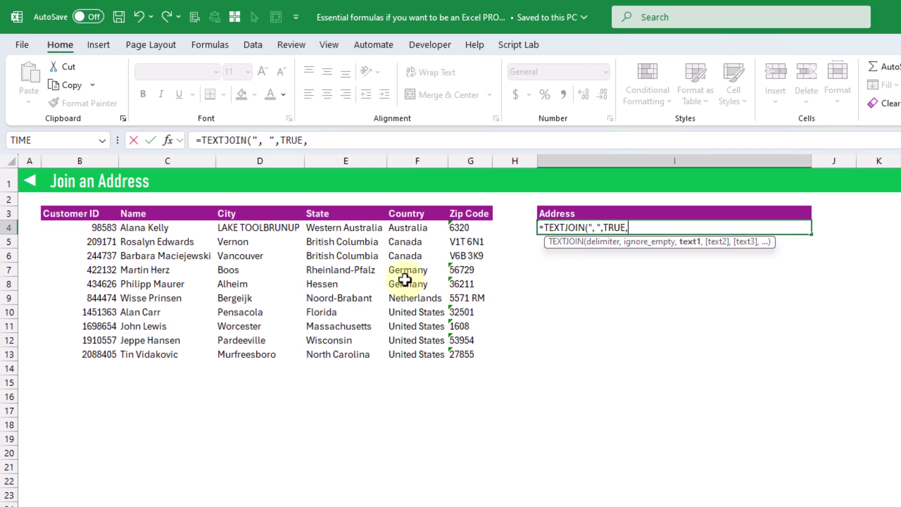
pyautogui.moveTo(285, 229); pyautogui.dragTo(467, 226)
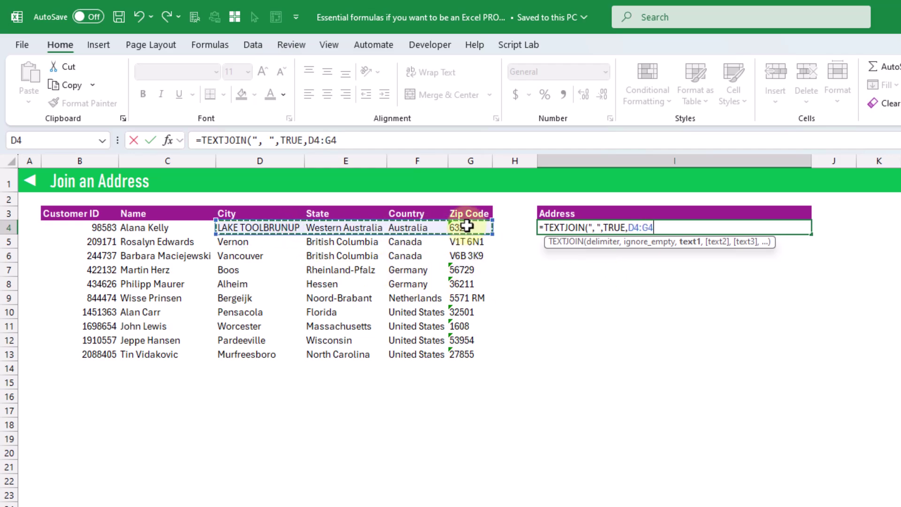
pyautogui.write(')')
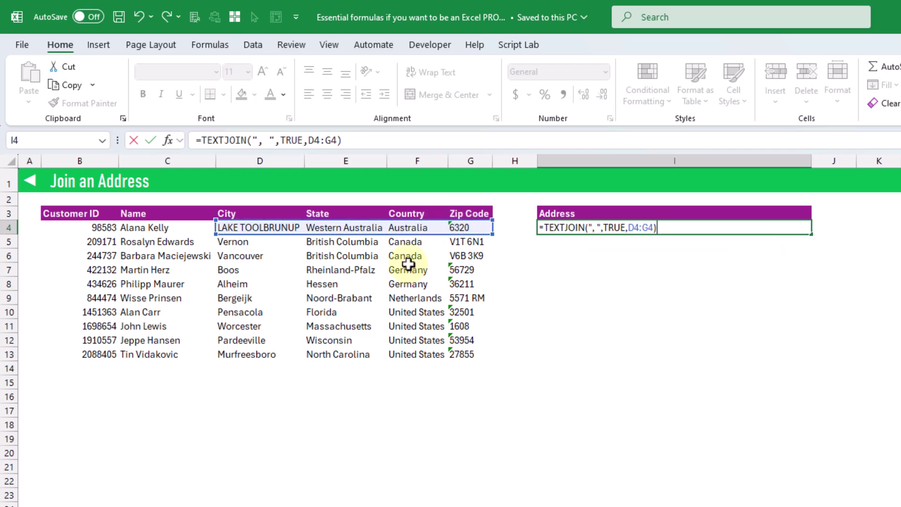
pyautogui.press('Return')
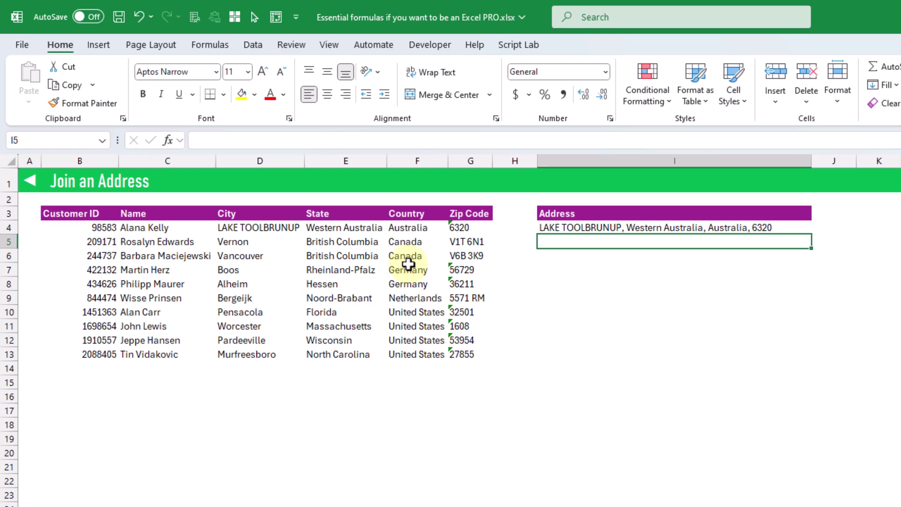
pyautogui.press('Up')
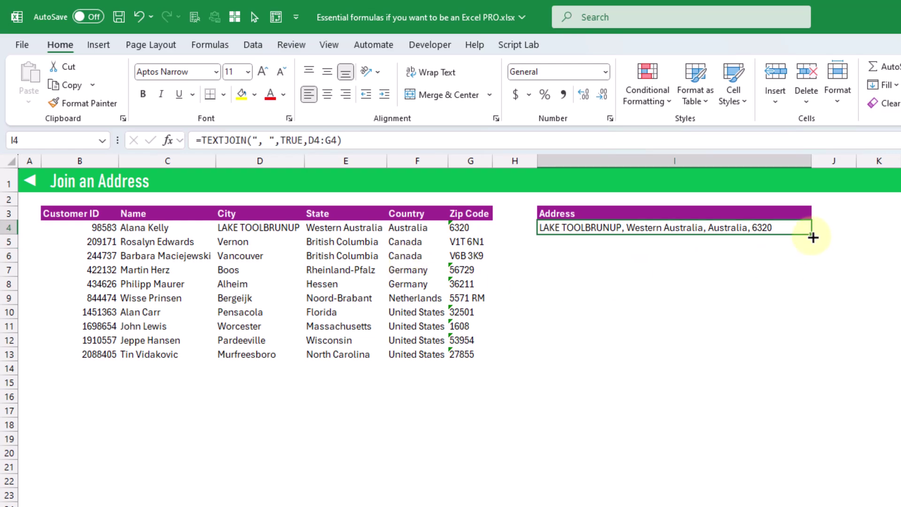
pyautogui.moveTo(811, 234); pyautogui.dragTo(804, 360)
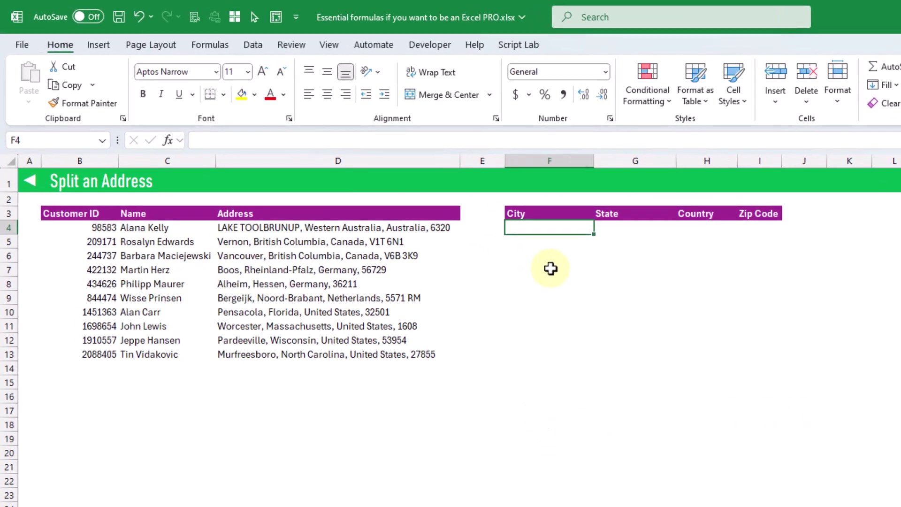
# Enter =TEXTSPLIT(D4,", ") in F4 to split the first address into city, state, country and zip code
pyautogui.click(336, 227)
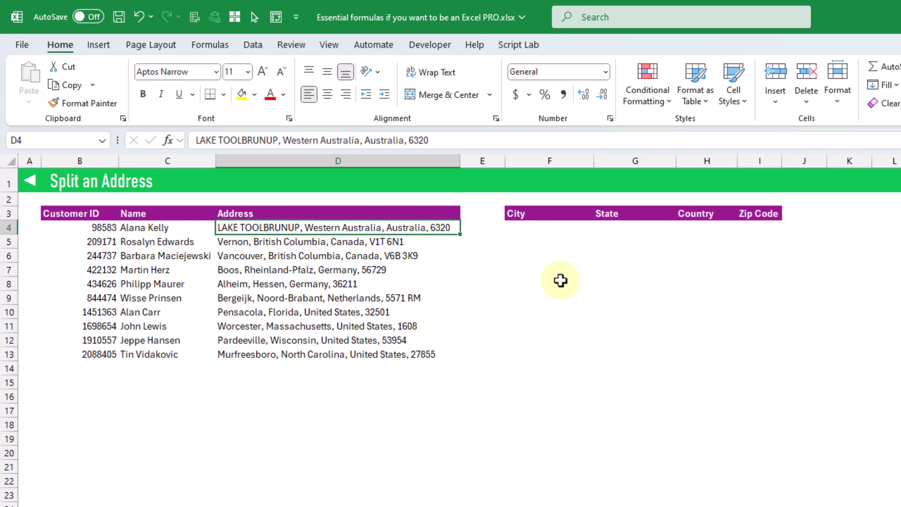
pyautogui.click(555, 228)
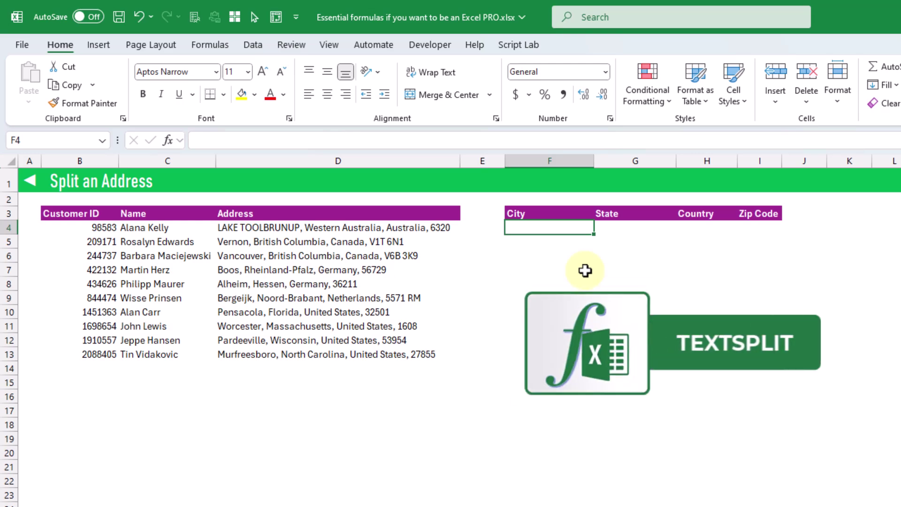
pyautogui.write('=te')
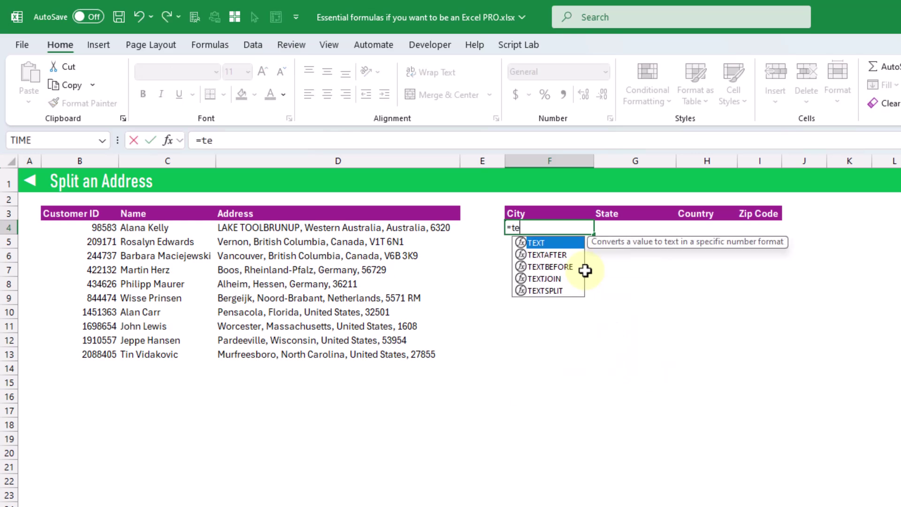
pyautogui.press('Down')
pyautogui.press('Down')
pyautogui.press('Down')
pyautogui.press('Down')
pyautogui.press('Tab')
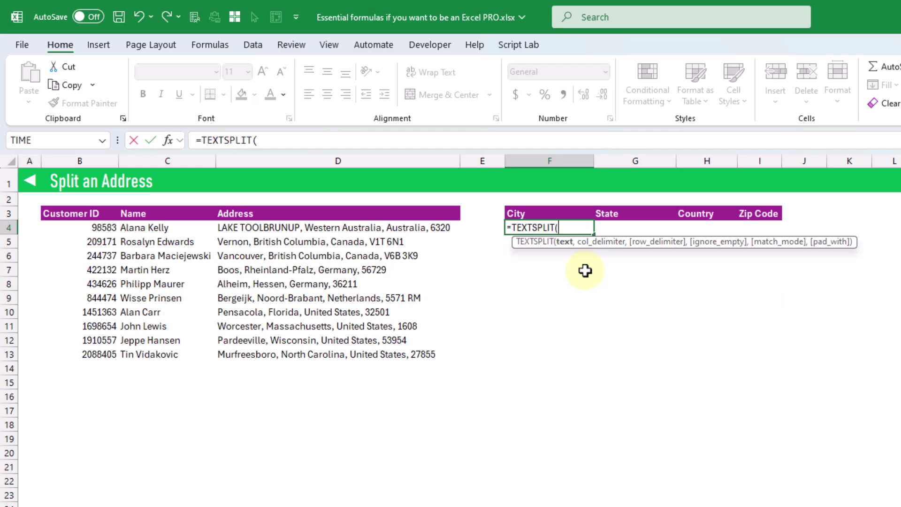
pyautogui.press('Left')
pyautogui.press('Left')
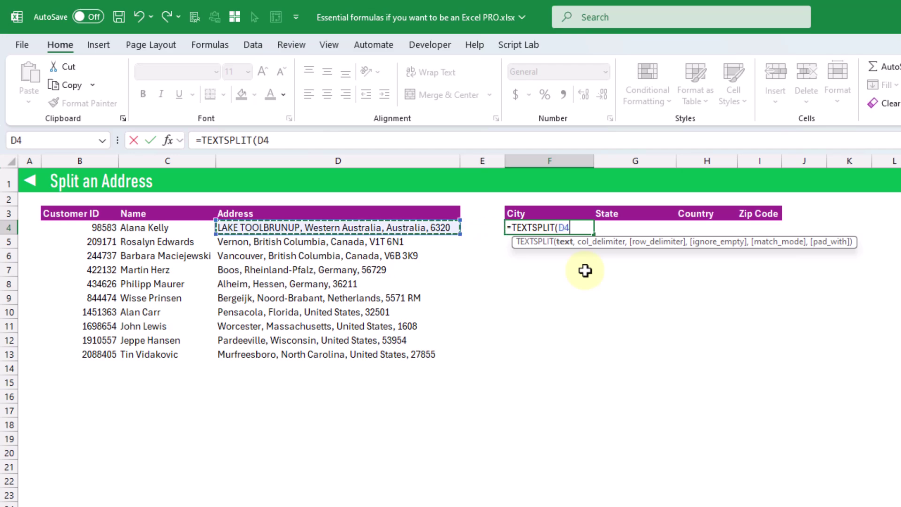
pyautogui.write(',')
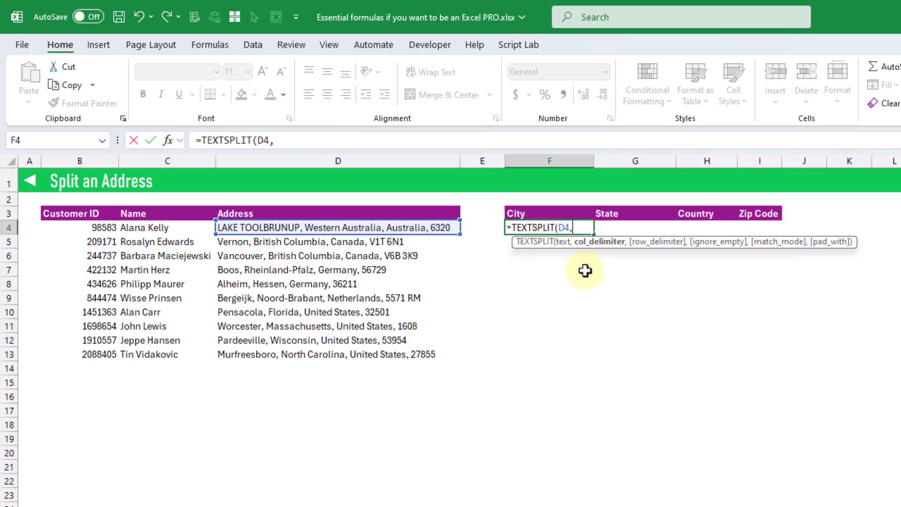
pyautogui.write('", "')
pyautogui.press('Return')
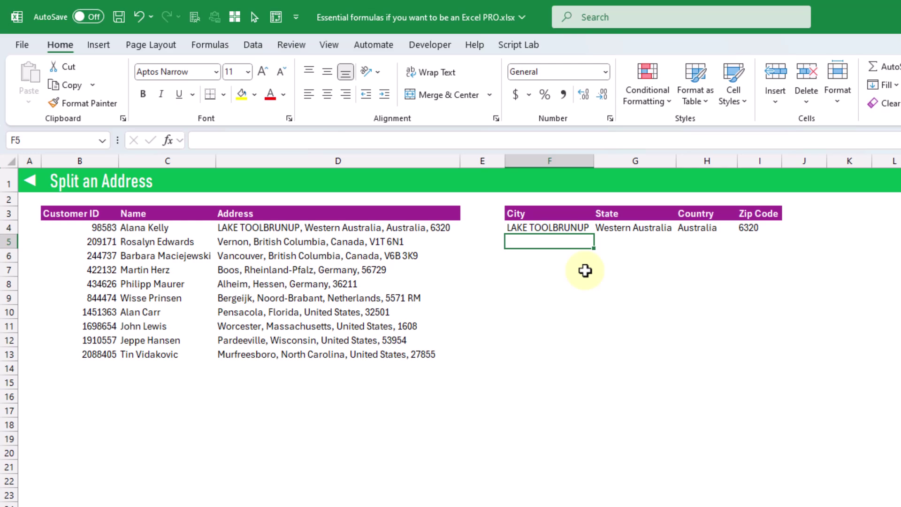
# Review the cells F4 to I4 filled by the TEXTSPLIT formula, and fill it from F4 down to F13
pyautogui.press('Up')
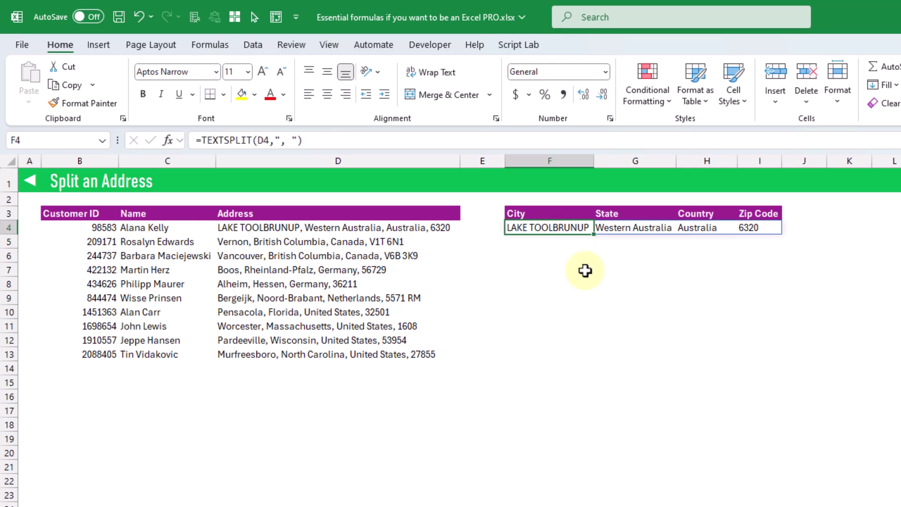
pyautogui.press('Right')
pyautogui.press('Right')
pyautogui.press('Right')
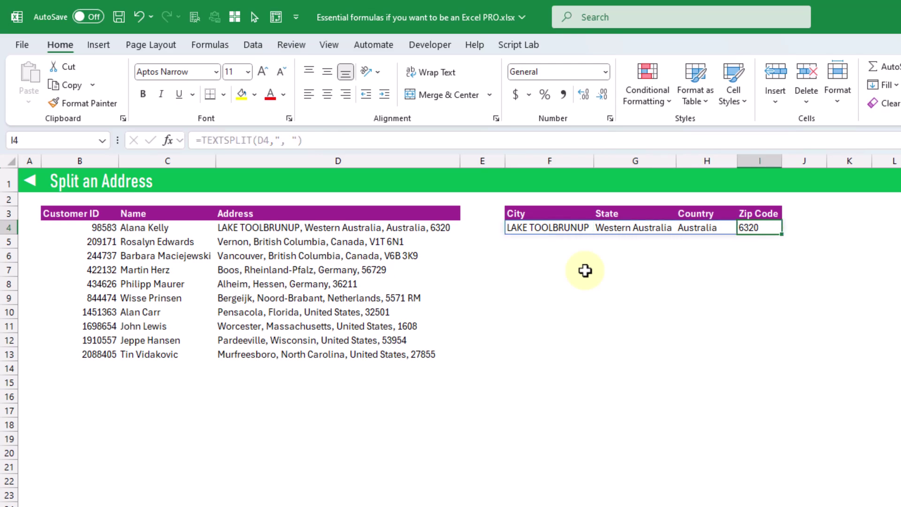
pyautogui.click(573, 230)
pyautogui.moveTo(592, 233); pyautogui.dragTo(594, 354)
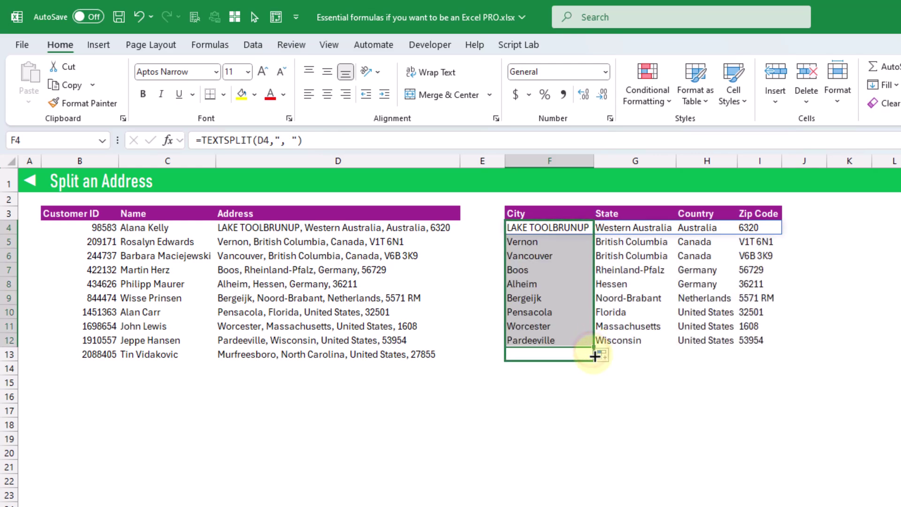
pyautogui.click(562, 354)
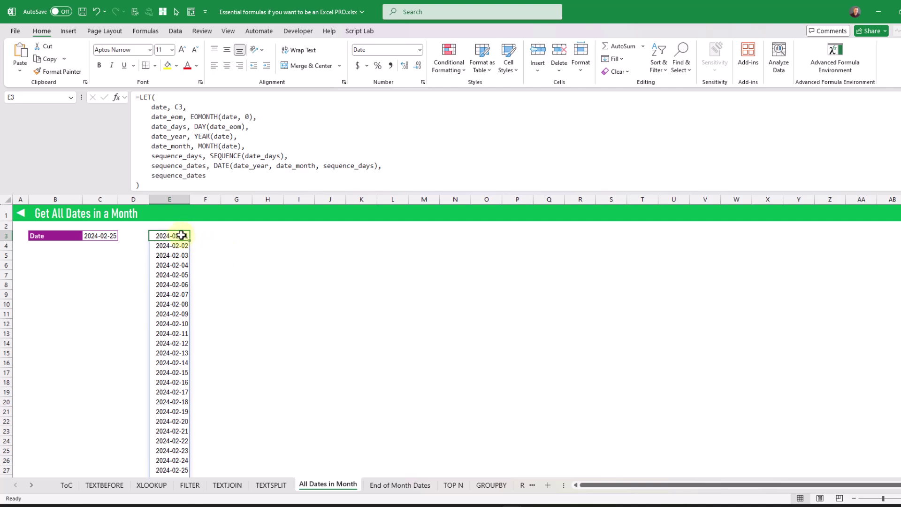
# Examine the LET formula in E3 and the list of dates it spills, from the first to the last day
pyautogui.scroll(-2, 215, 286)
pyautogui.scroll(-2, 214, 286)
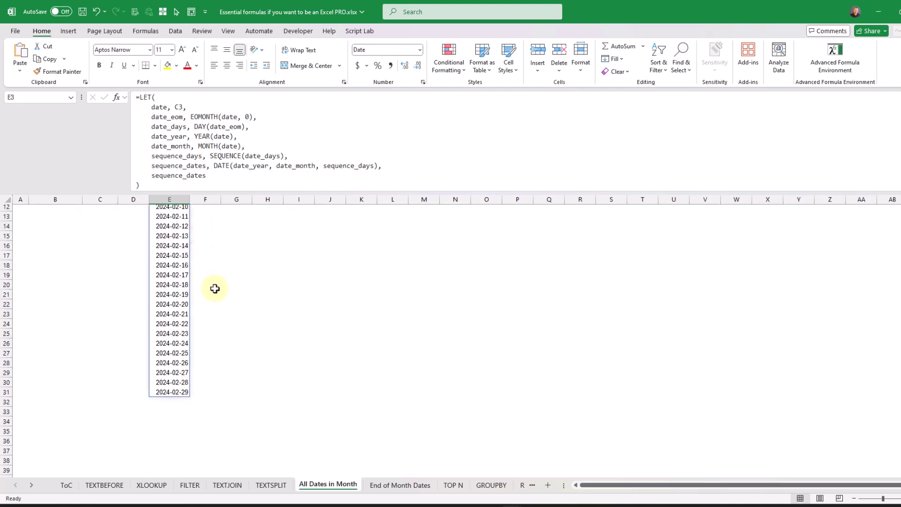
pyautogui.click(175, 393)
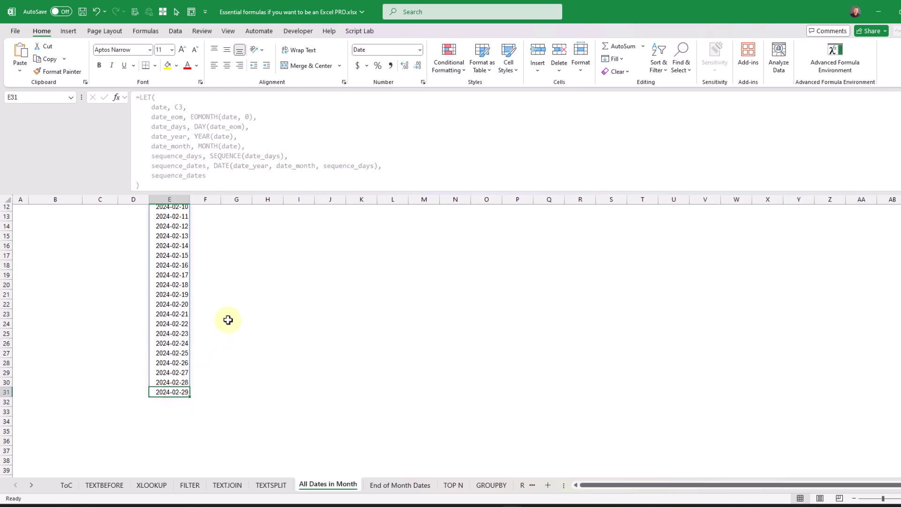
pyautogui.scroll(4, 229, 319)
pyautogui.click(179, 234)
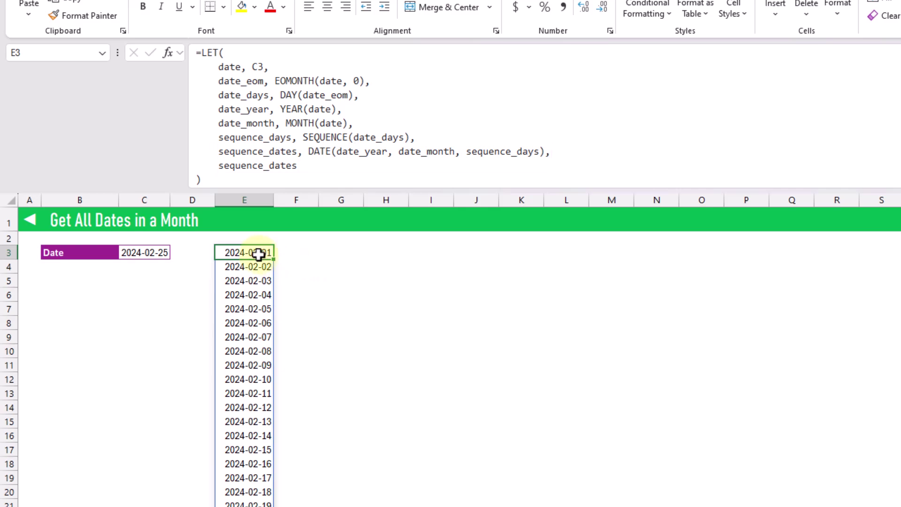
pyautogui.scroll(-2, 258, 254)
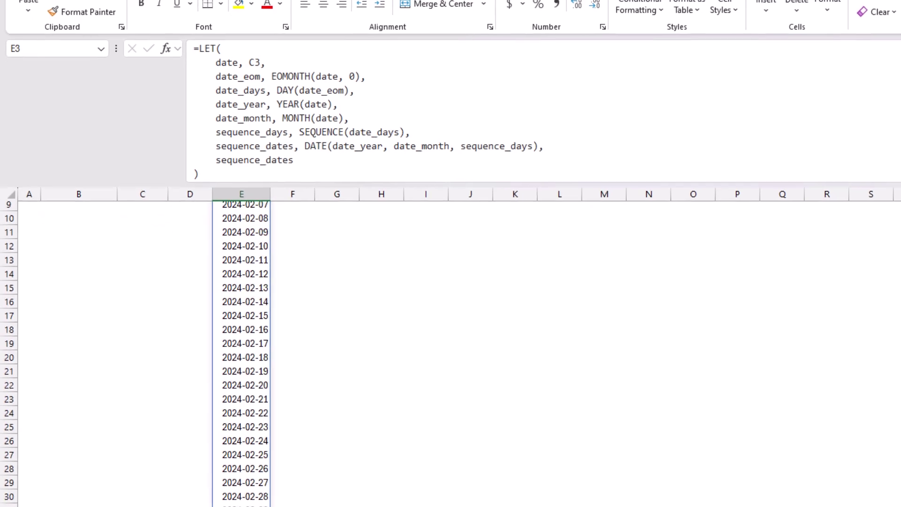
pyautogui.click(223, 466)
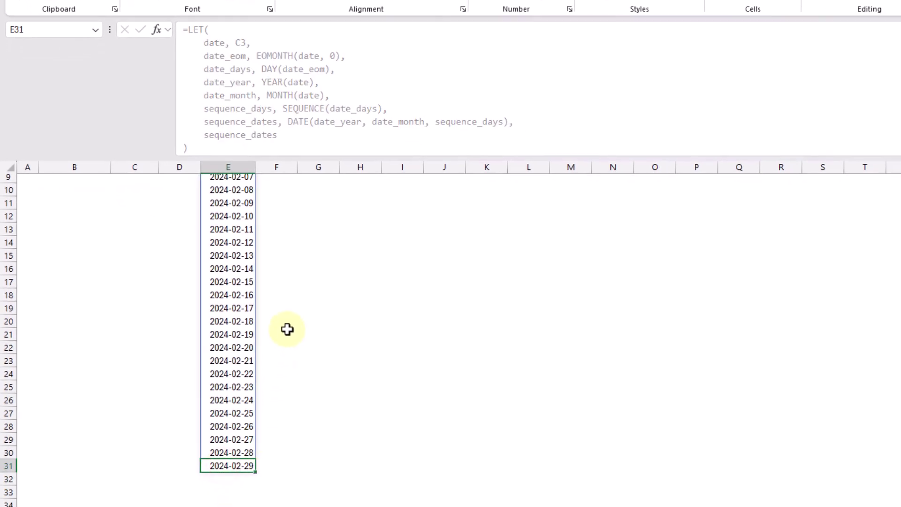
pyautogui.scroll(3, 287, 328)
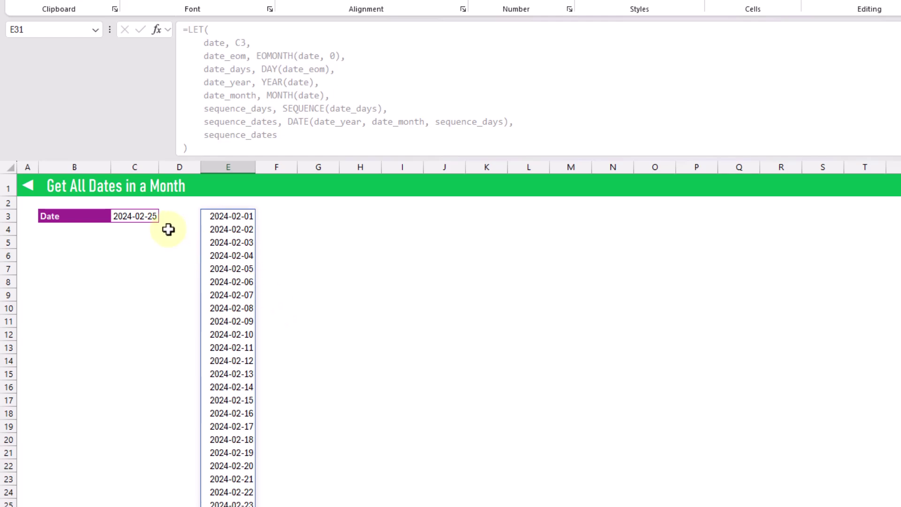
# Set the date in C3 to 2023-02-25 and check the end of the date list in column E
pyautogui.click(146, 217)
pyautogui.click(197, 30)
pyautogui.write('3')
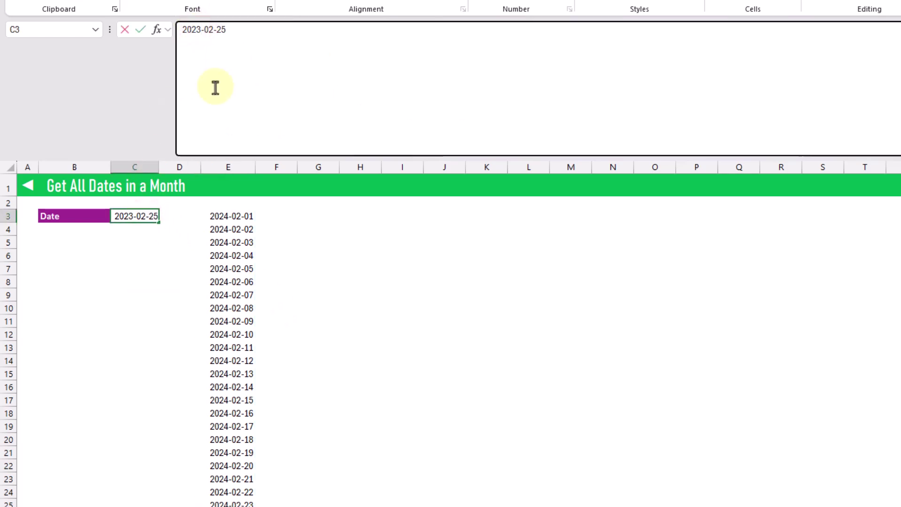
pyautogui.press('Return')
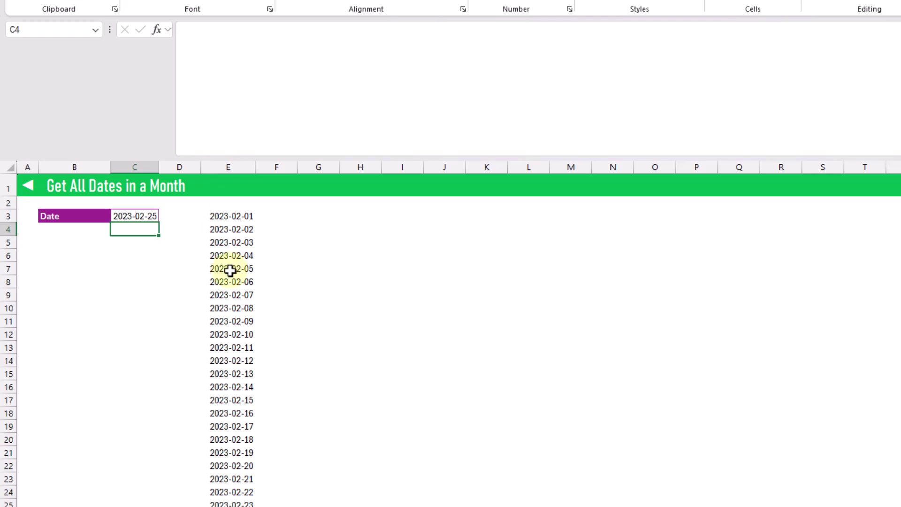
pyautogui.scroll(-4, 231, 271)
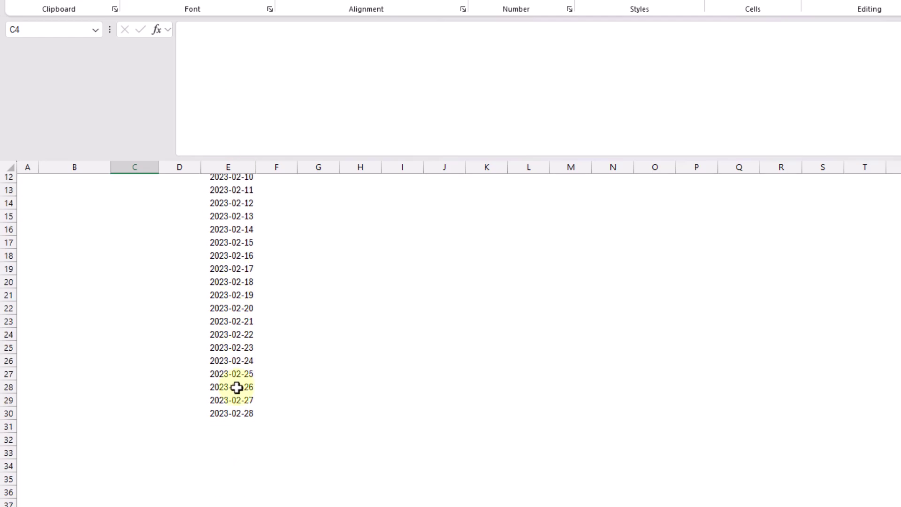
pyautogui.click(233, 413)
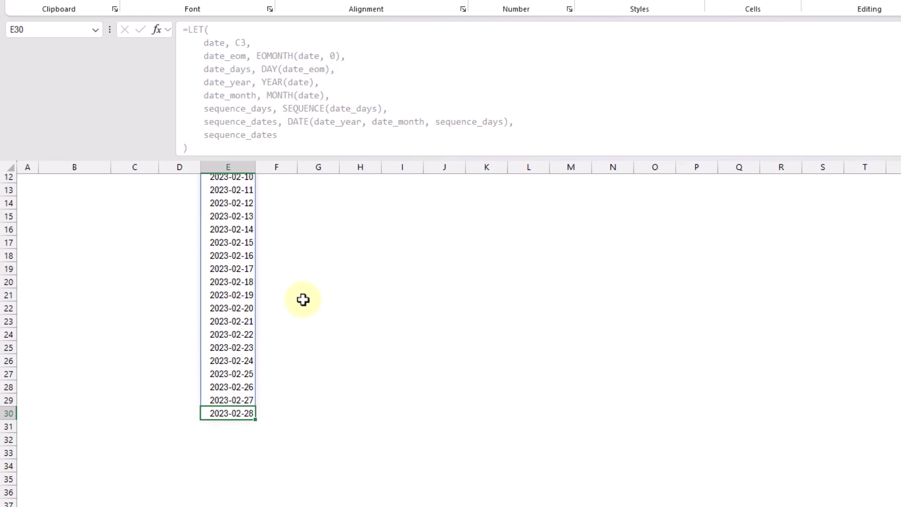
pyautogui.scroll(4, 302, 299)
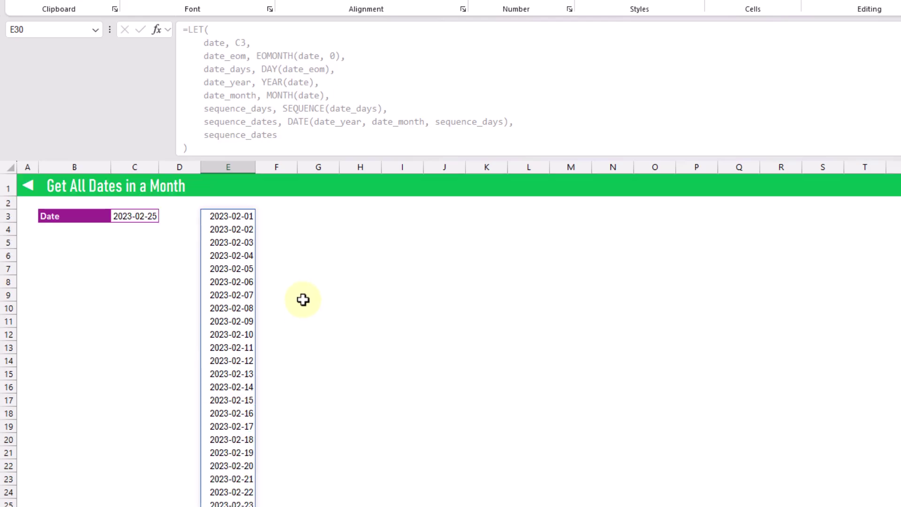
pyautogui.click(247, 208)
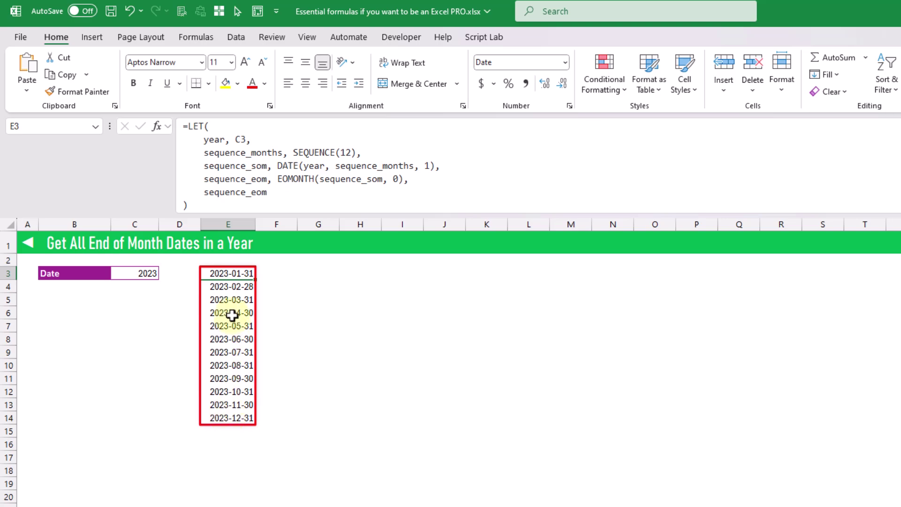
# Inspect the end-of-month dates spilled into cells E4, E5 and E6
pyautogui.click(238, 284)
pyautogui.click(236, 300)
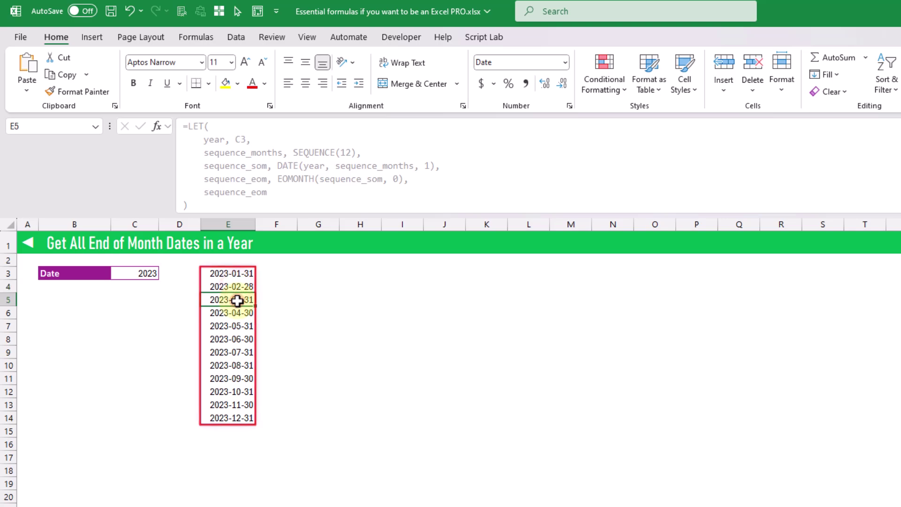
pyautogui.click(247, 314)
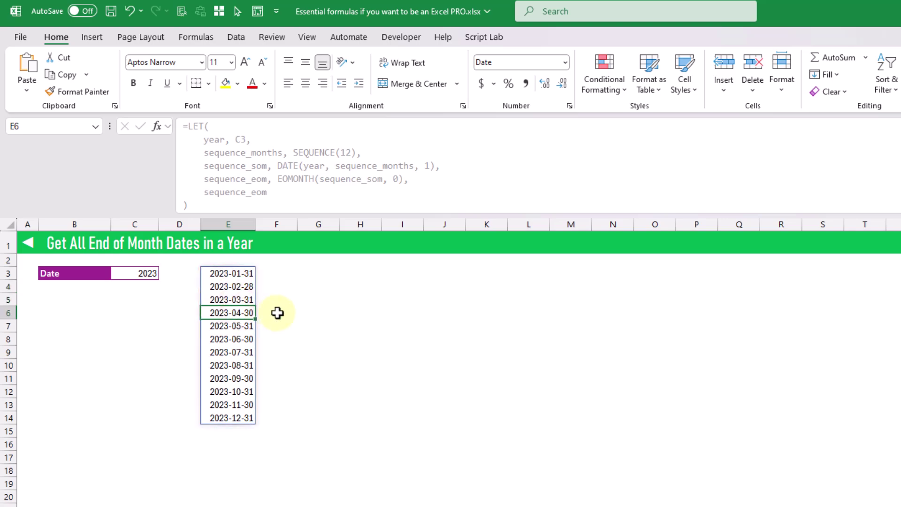
# Set the year in C3 to 2024 and check the February end-of-month date in E4
pyautogui.click(232, 286)
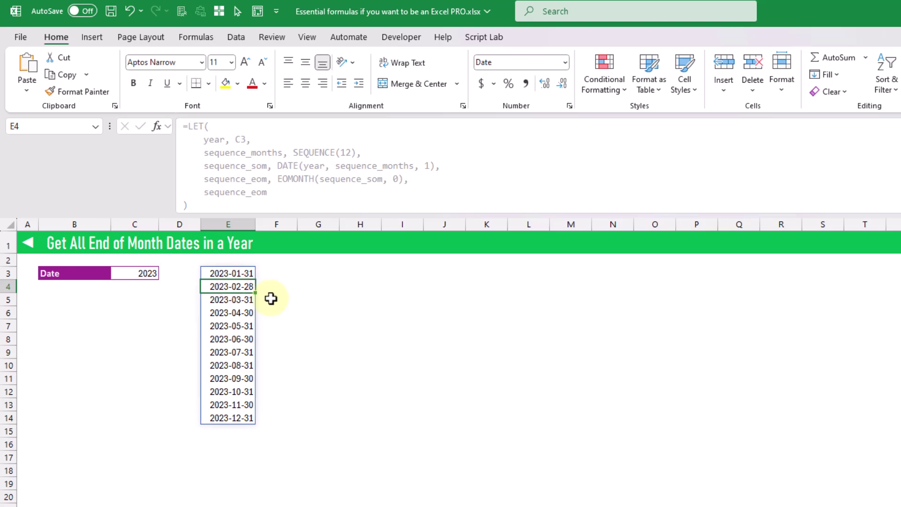
pyautogui.click(132, 275)
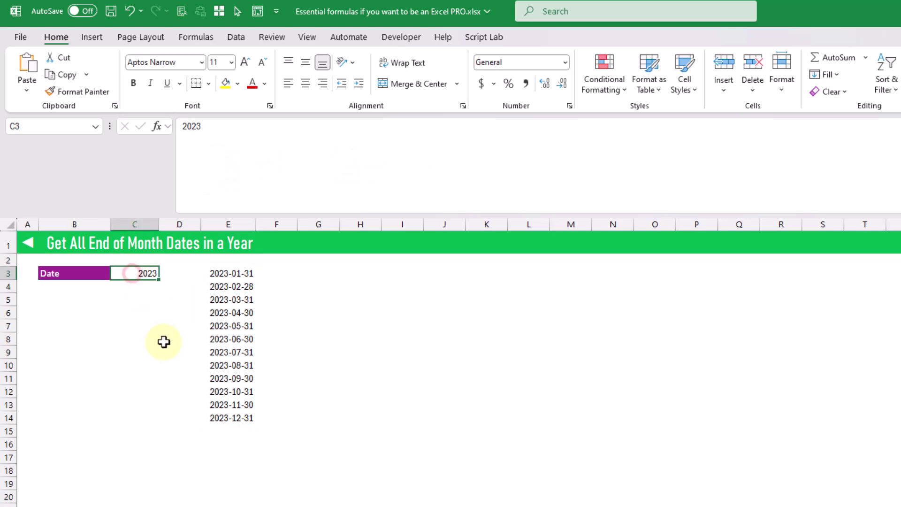
pyautogui.write('2024')
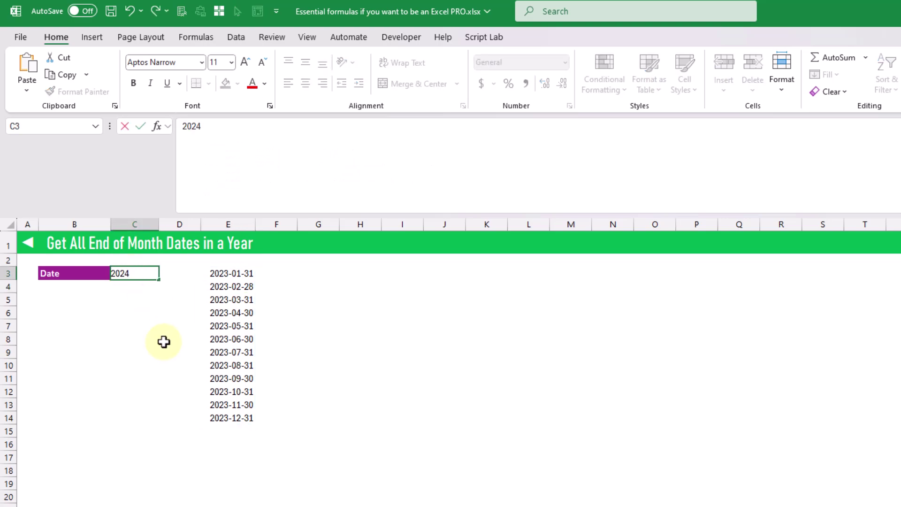
pyautogui.press('Return')
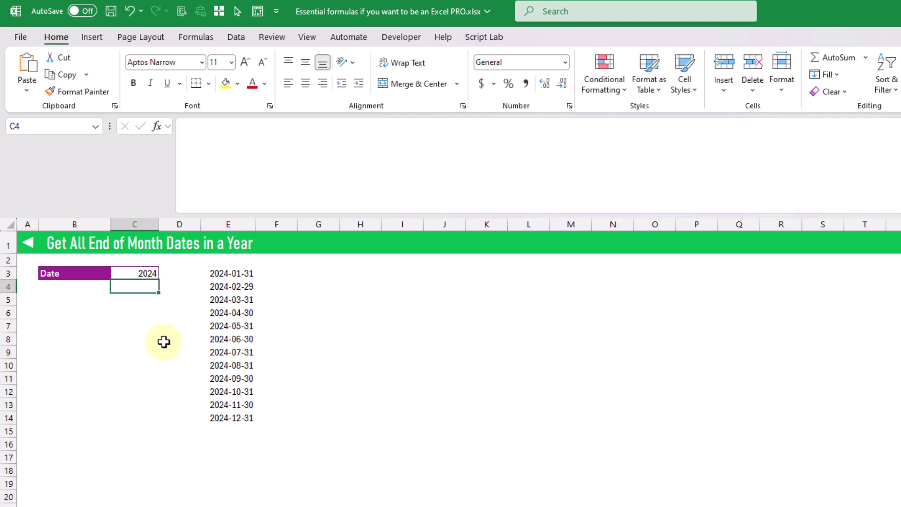
pyautogui.click(238, 287)
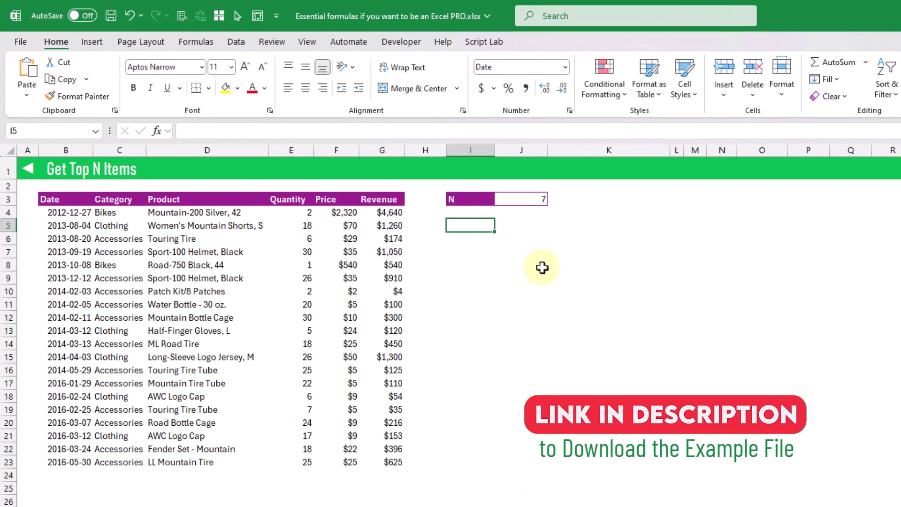
# Enter a SORT formula in I5 that sorts B4:G23 by column 6 in descending order
pyautogui.write('=')
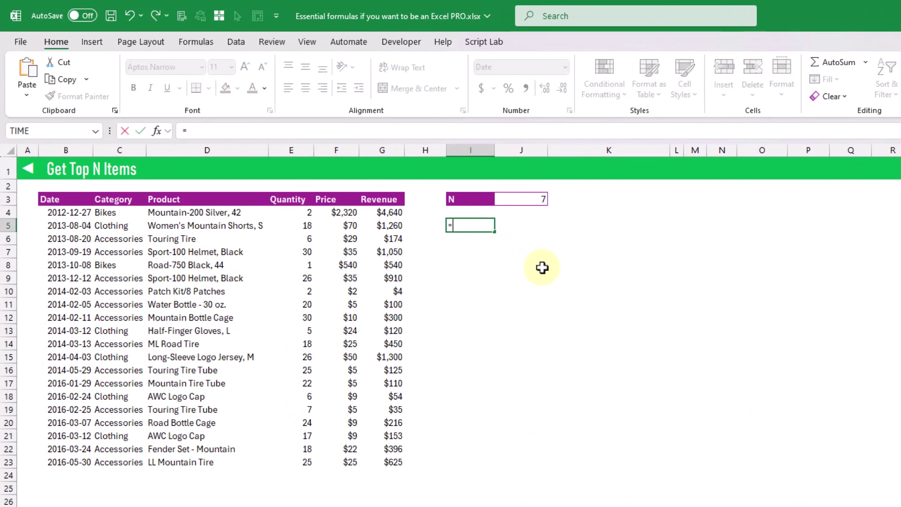
pyautogui.write('sort')
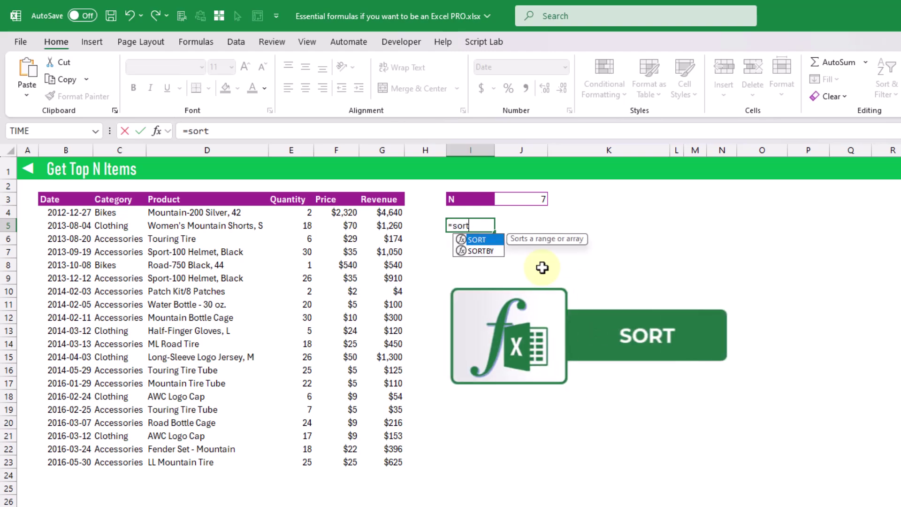
pyautogui.press('Tab')
pyautogui.moveTo(78, 214); pyautogui.dragTo(384, 458)
pyautogui.write(',')
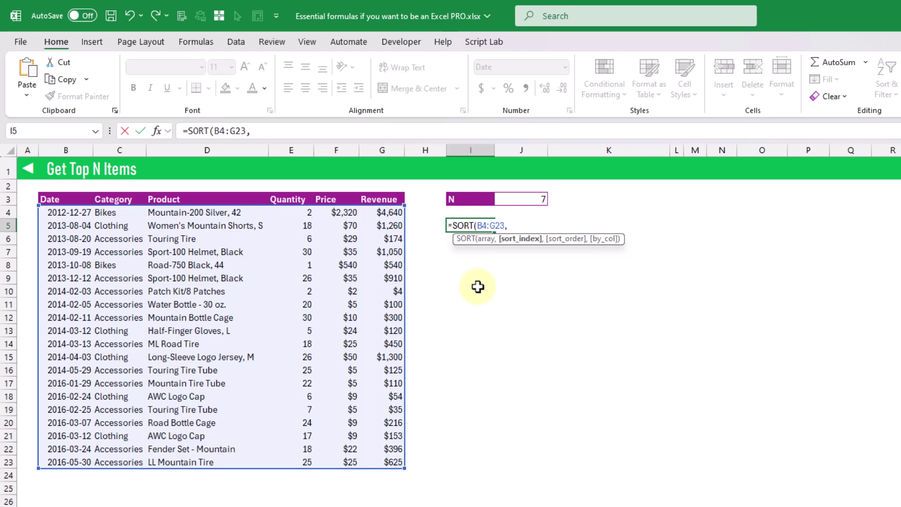
pyautogui.write('6,')
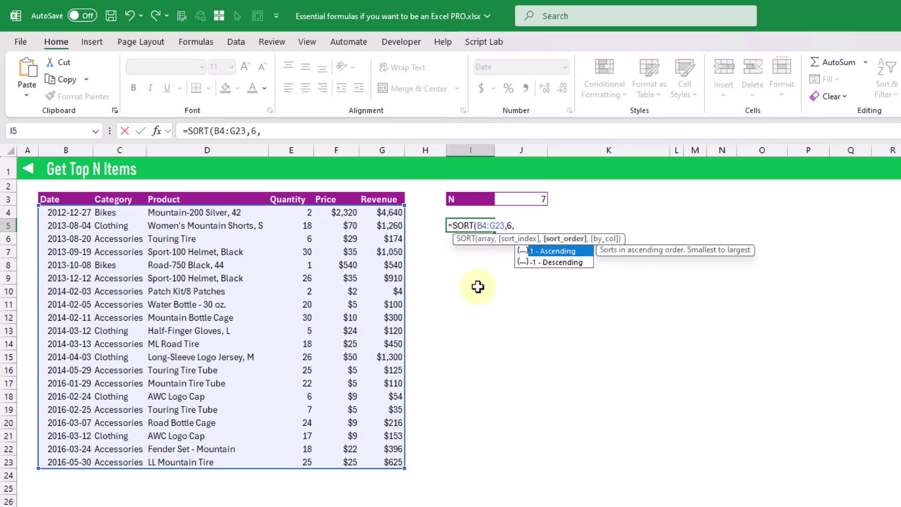
pyautogui.press('Down')
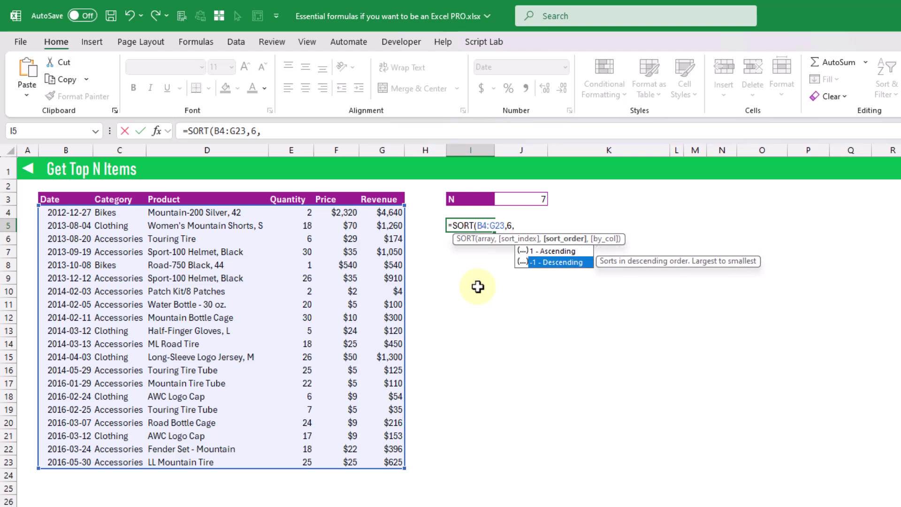
pyautogui.press('Tab')
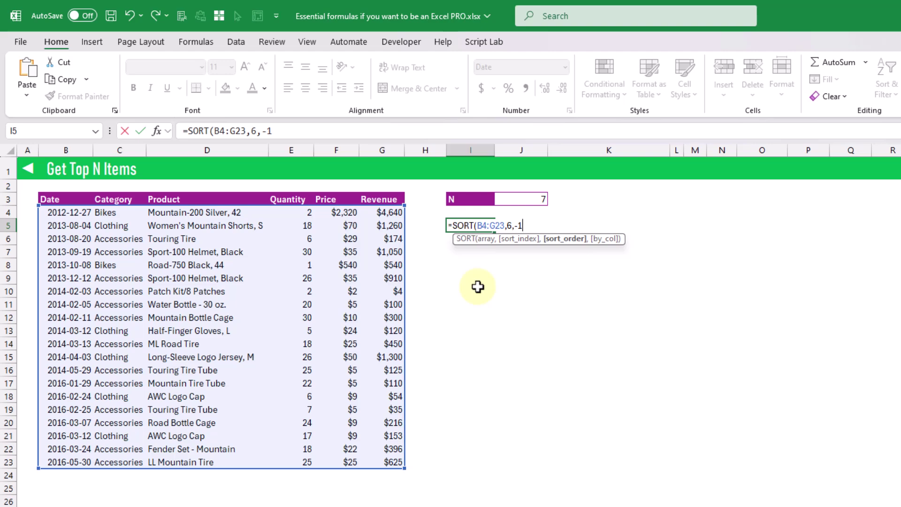
pyautogui.write(')')
pyautogui.press('Return')
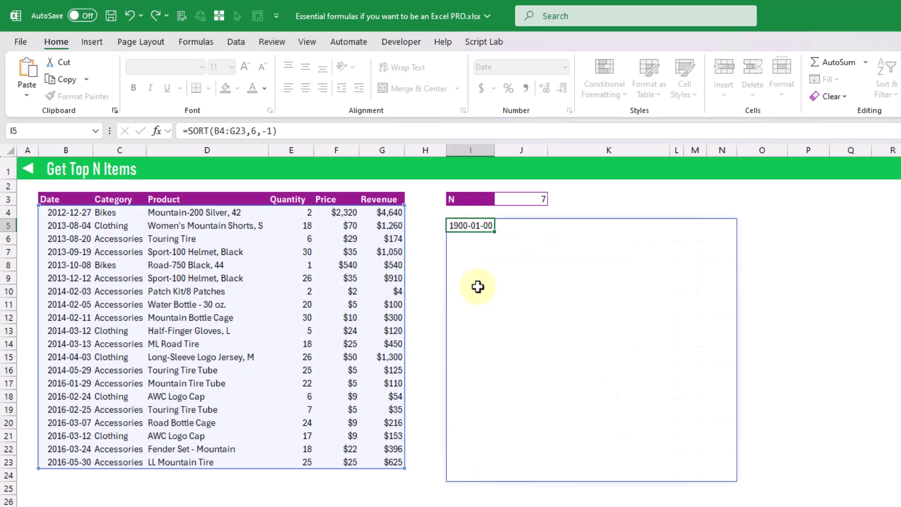
pyautogui.press('Up')
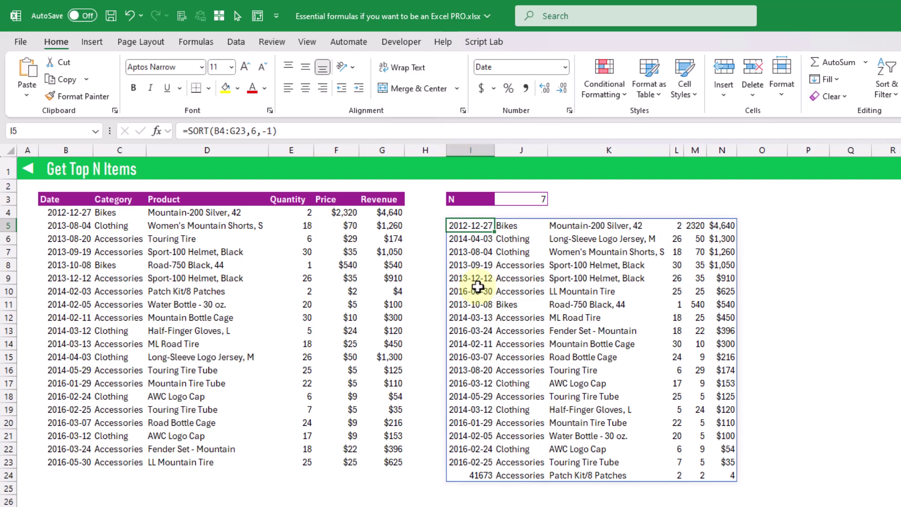
# Wrap the SORT formula in I5 in TAKE, using N in J3 as the number of rows
pyautogui.click(187, 130)
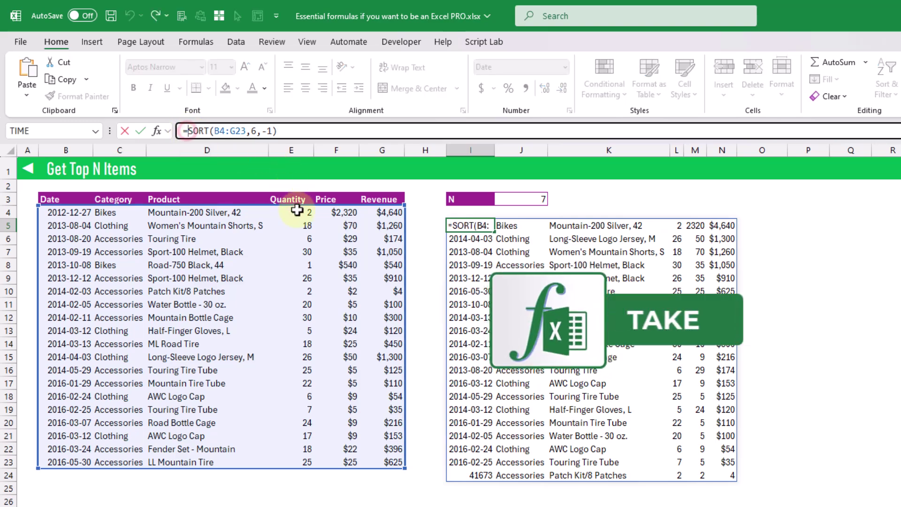
pyautogui.write('TAKE(')
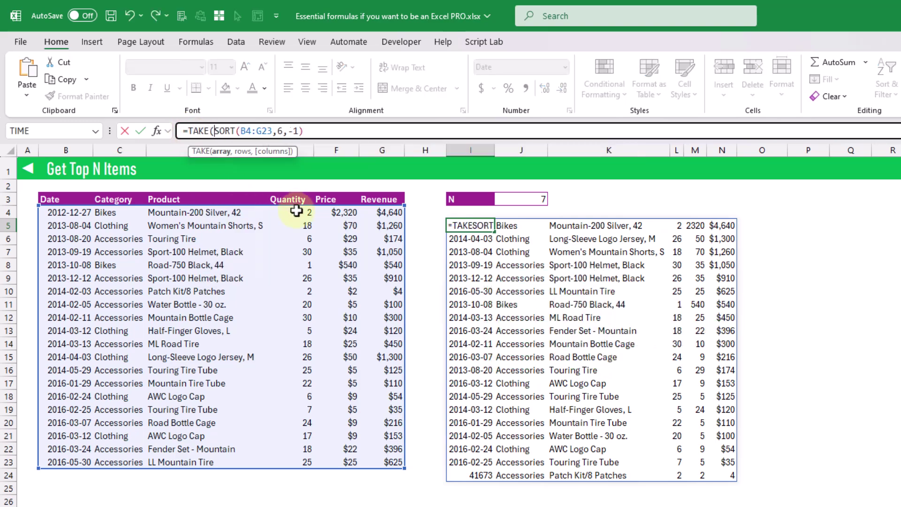
pyautogui.click(320, 130)
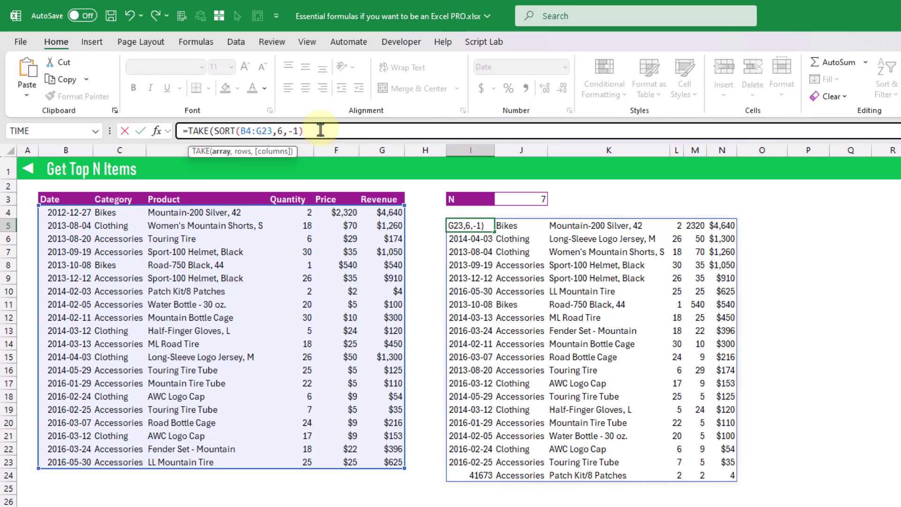
pyautogui.write(',')
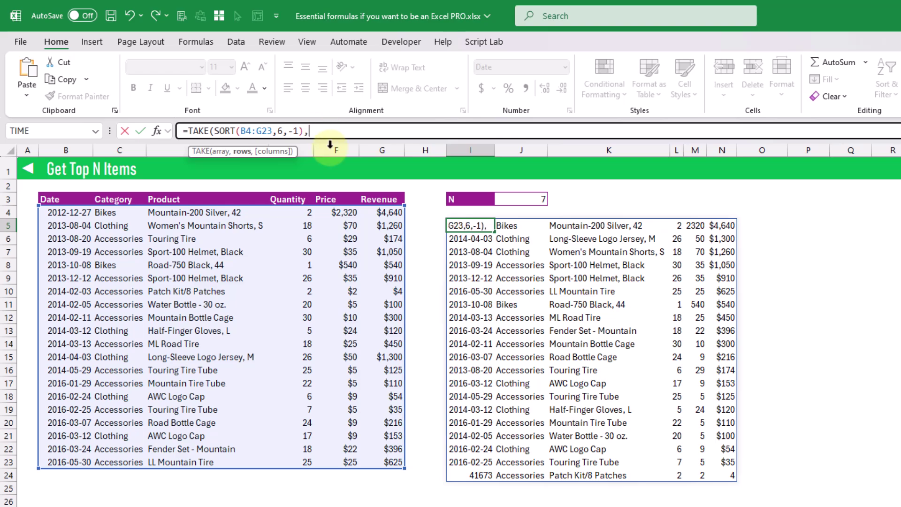
pyautogui.click(518, 200)
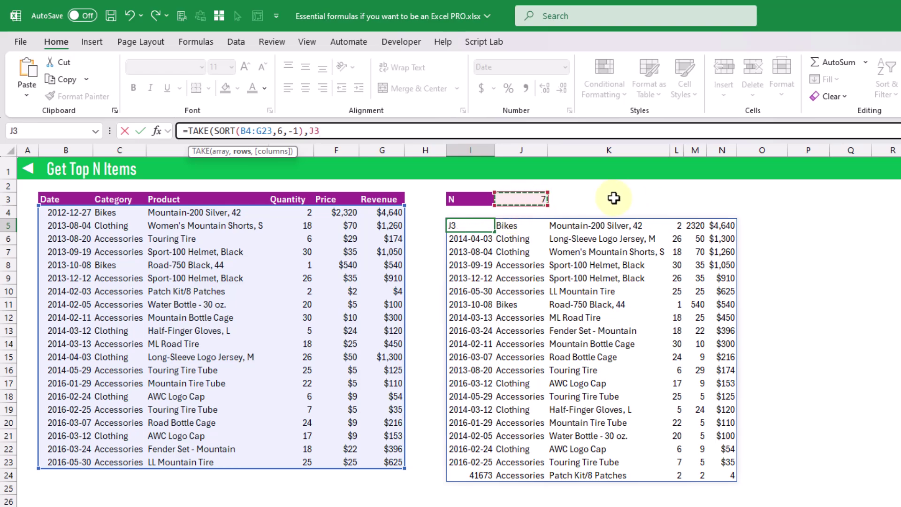
pyautogui.write(')')
pyautogui.hotkey('ctrl', 'Return')
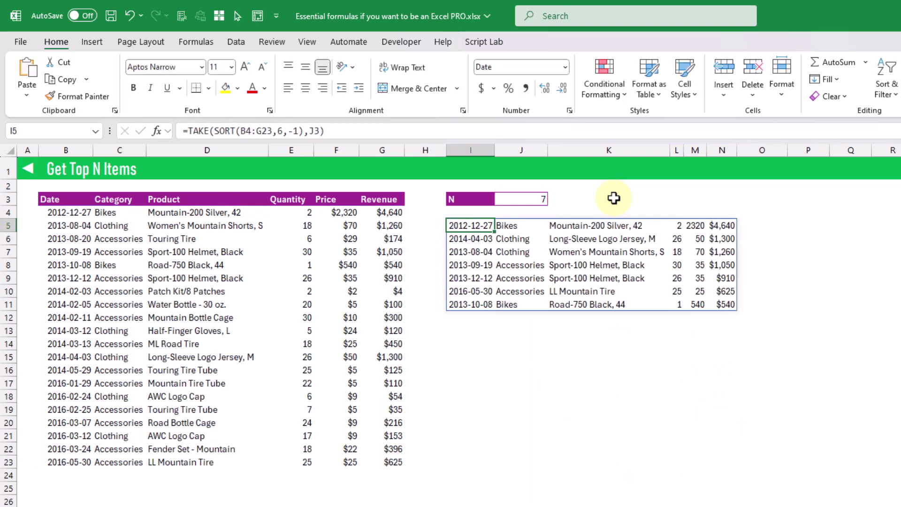
# Test the top-items list by setting N in J3 first to 5 and finally to 3
pyautogui.press('Up')
pyautogui.press('Up')
pyautogui.press('Right')
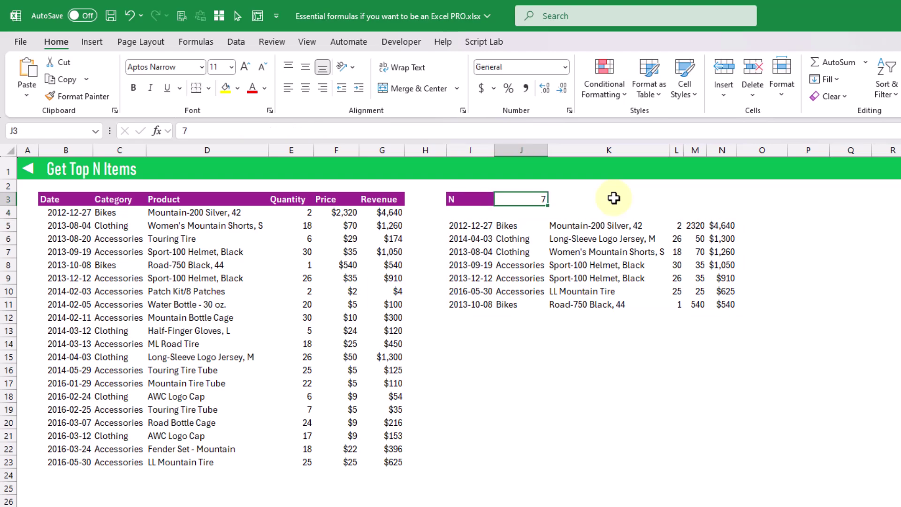
pyautogui.write('5')
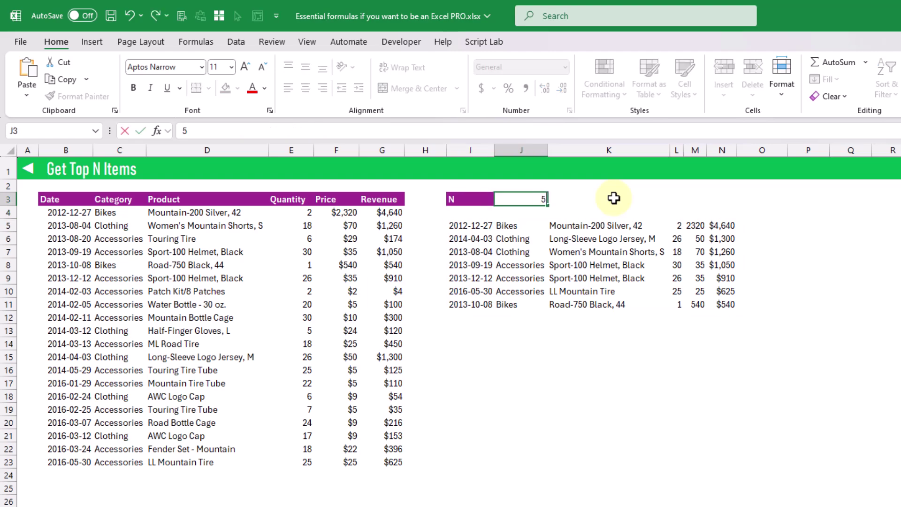
pyautogui.press('Return')
pyautogui.press('Up')
pyautogui.write('3')
pyautogui.press('Return')
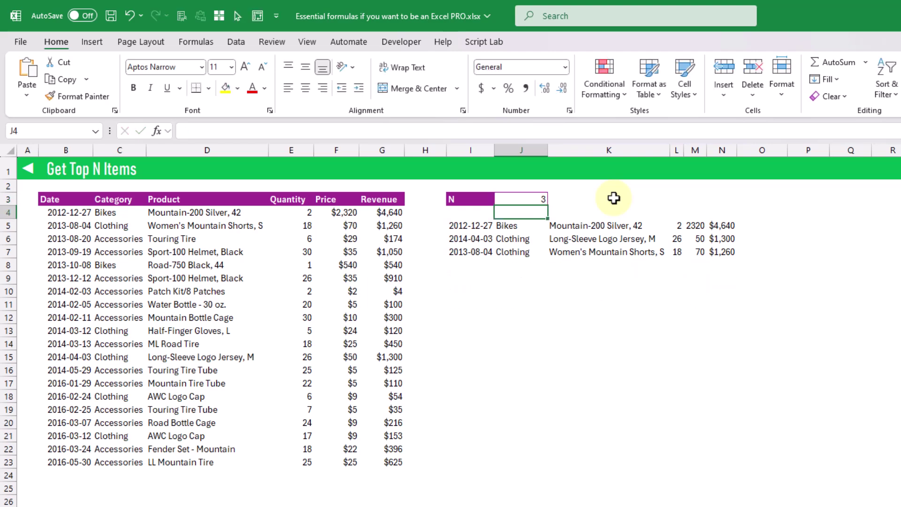
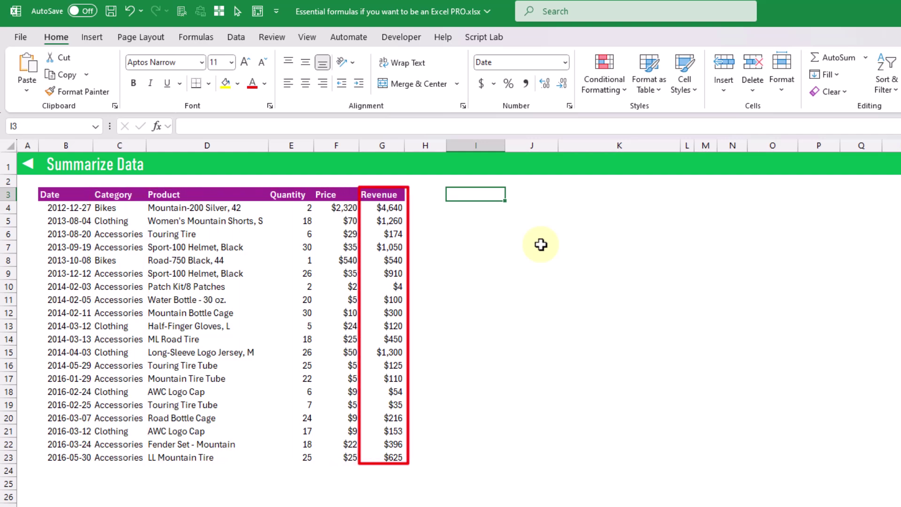
# Start a GROUPBY formula in I3 with the categories C4:C23 as row fields and the revenues G4:G23 as values
pyautogui.write('=grou')
pyautogui.press('Tab')
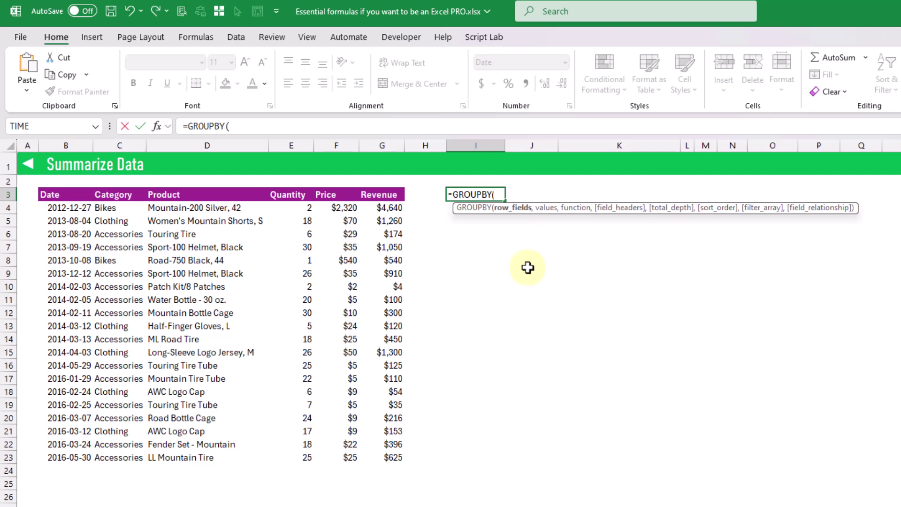
pyautogui.click(124, 208)
pyautogui.moveTo(126, 219); pyautogui.dragTo(123, 461)
pyautogui.write(',')
pyautogui.moveTo(387, 209); pyautogui.dragTo(384, 456)
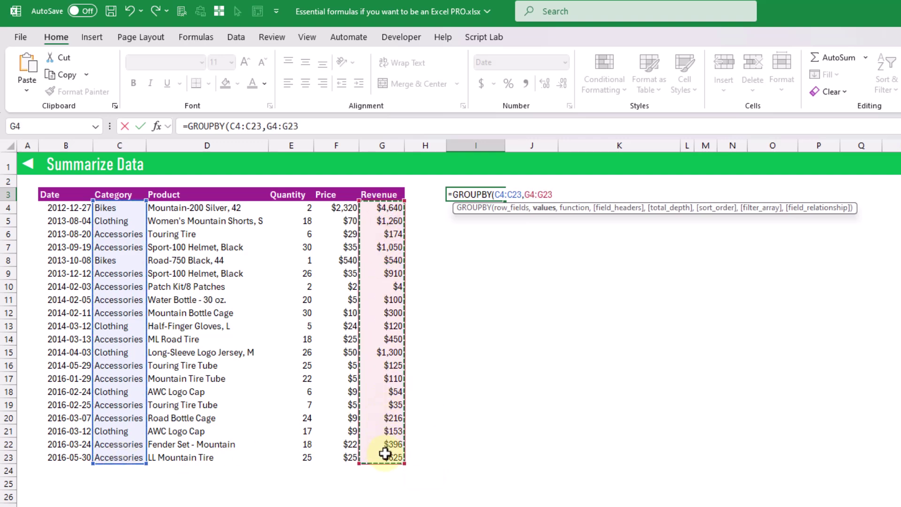
pyautogui.write(',')
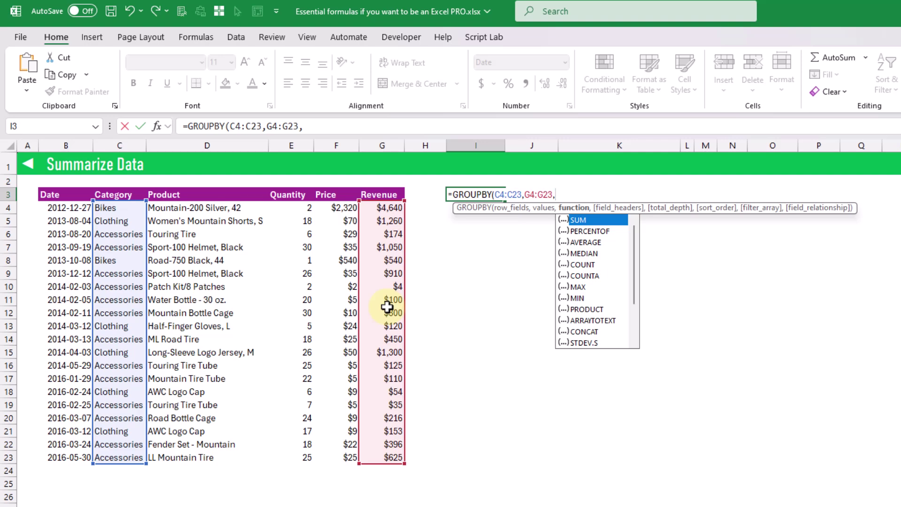
# Look through the available aggregation functions, choose SUM and complete the GROUPBY formula in I3
pyautogui.press('Down')
pyautogui.press('Down')
pyautogui.press('Down')
pyautogui.press('Down')
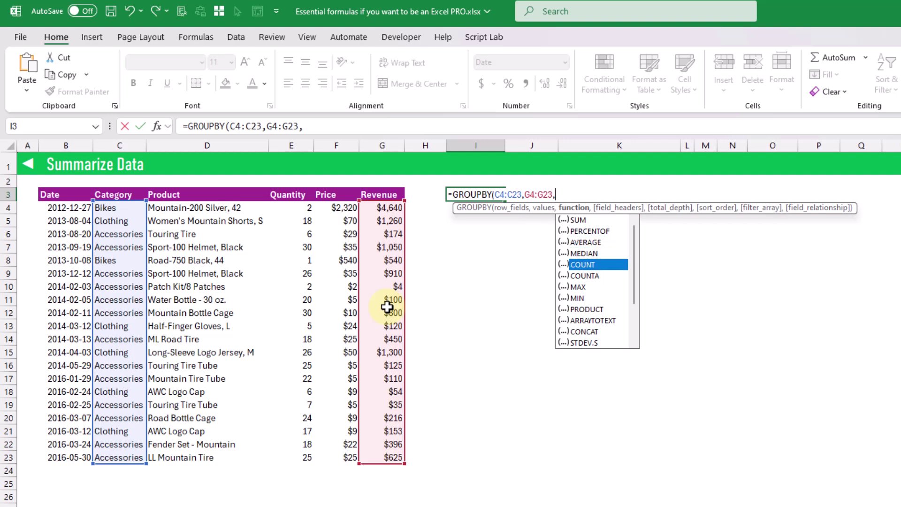
pyautogui.press('Up')
pyautogui.press('Up')
pyautogui.press('Up')
pyautogui.press('Up')
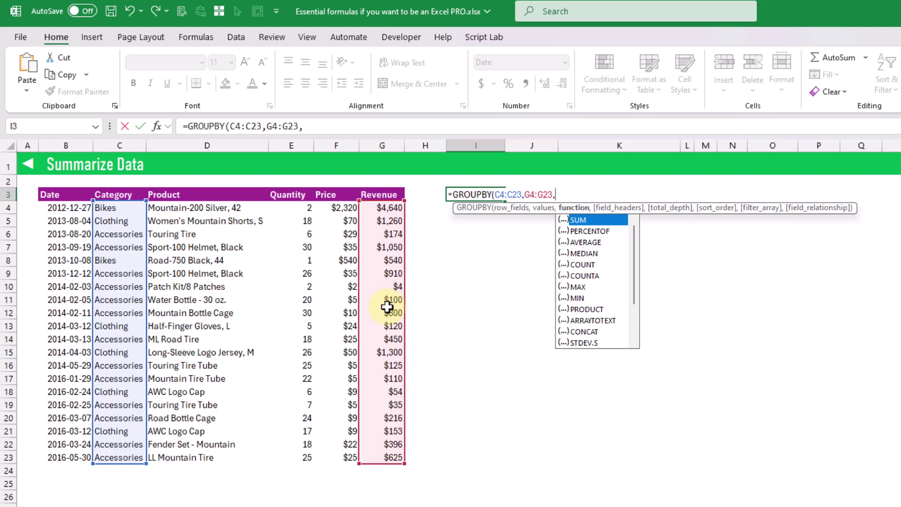
pyautogui.press('Tab')
pyautogui.write(')')
pyautogui.press('Return')
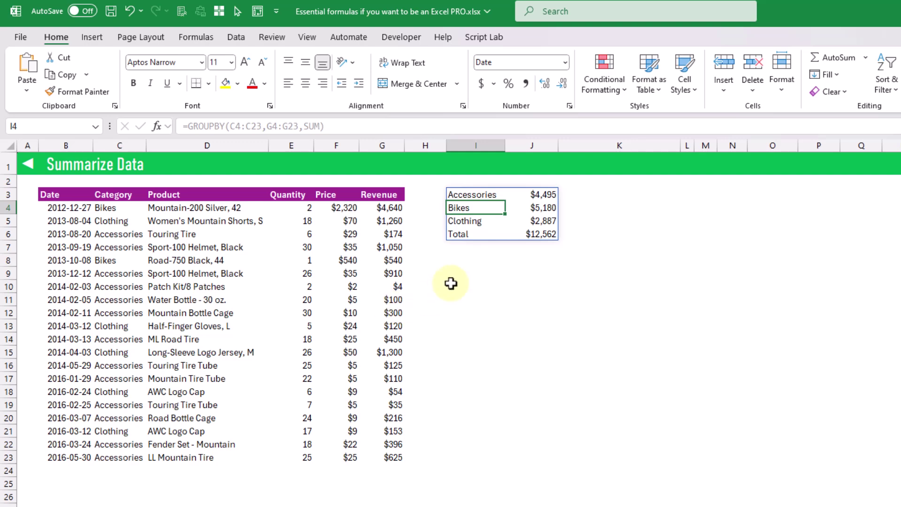
# Start a GROUPBY formula in I8 with the categories C4:C23 as row fields and the products D4:D23 as values
pyautogui.click(463, 258)
pyautogui.write('=')
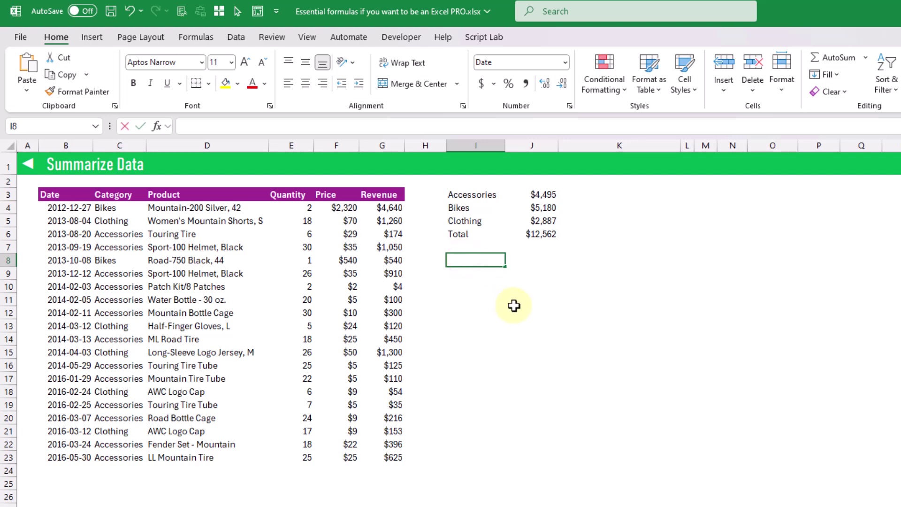
pyautogui.write('grou')
pyautogui.press('Tab')
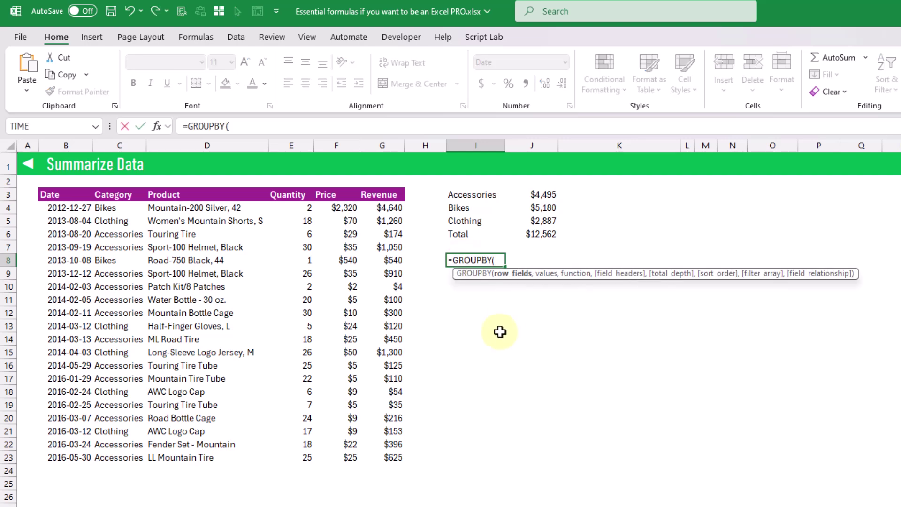
pyautogui.moveTo(131, 207); pyautogui.dragTo(116, 457)
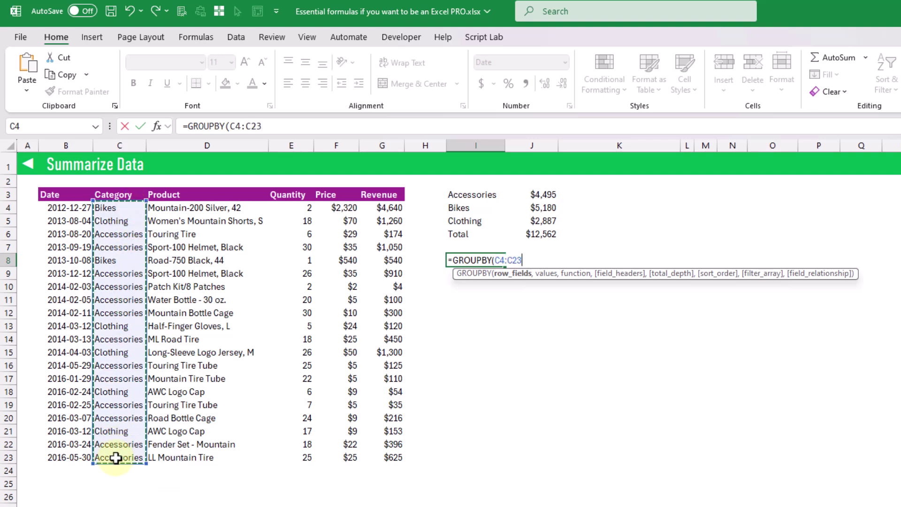
pyautogui.write(',')
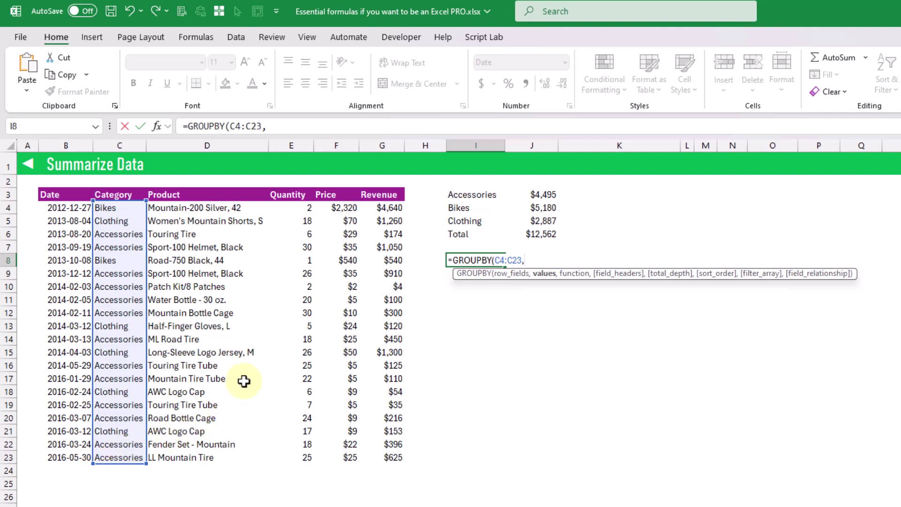
pyautogui.click(241, 206)
pyautogui.moveTo(241, 207); pyautogui.dragTo(232, 454)
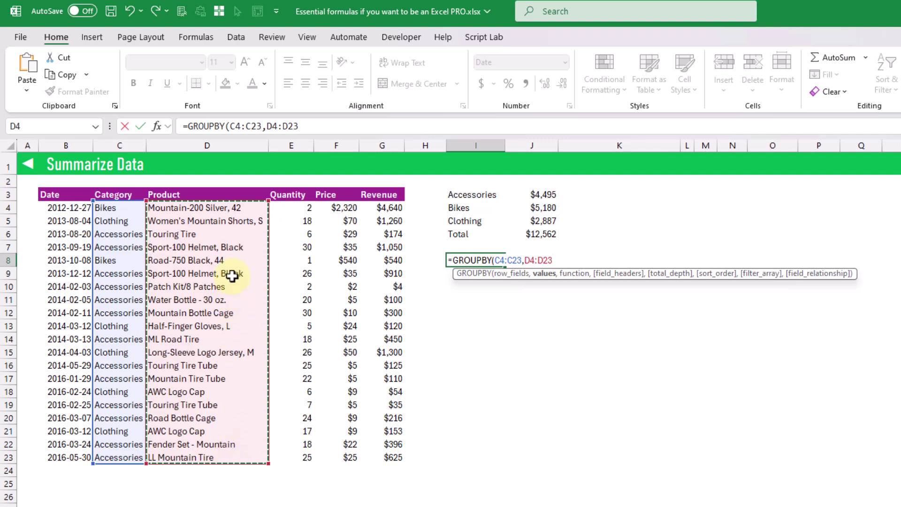
# Choose ARRAYTOTEXT as the aggregation function and complete the GROUPBY formula in I8
pyautogui.write(',')
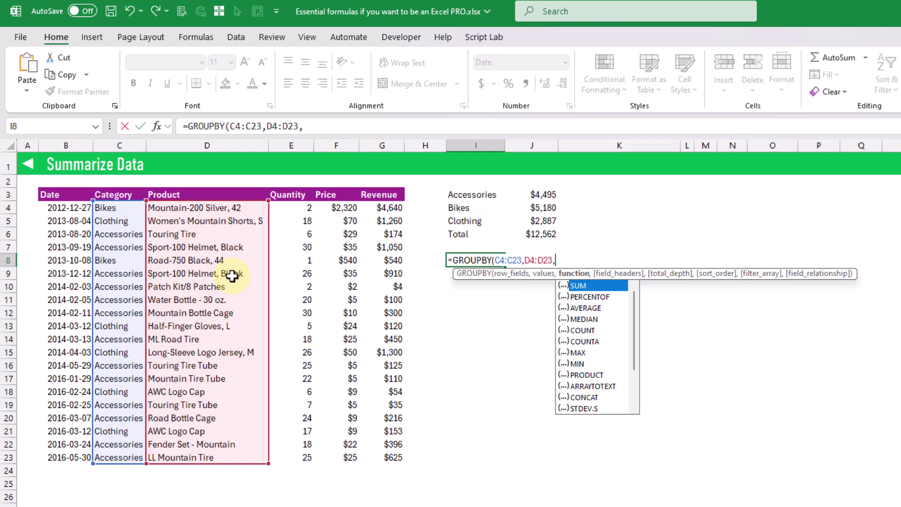
pyautogui.press('Down')
pyautogui.press('Down')
pyautogui.press('Down')
pyautogui.press('Down')
pyautogui.press('Down')
pyautogui.press('Down')
pyautogui.press('Down')
pyautogui.press('Down')
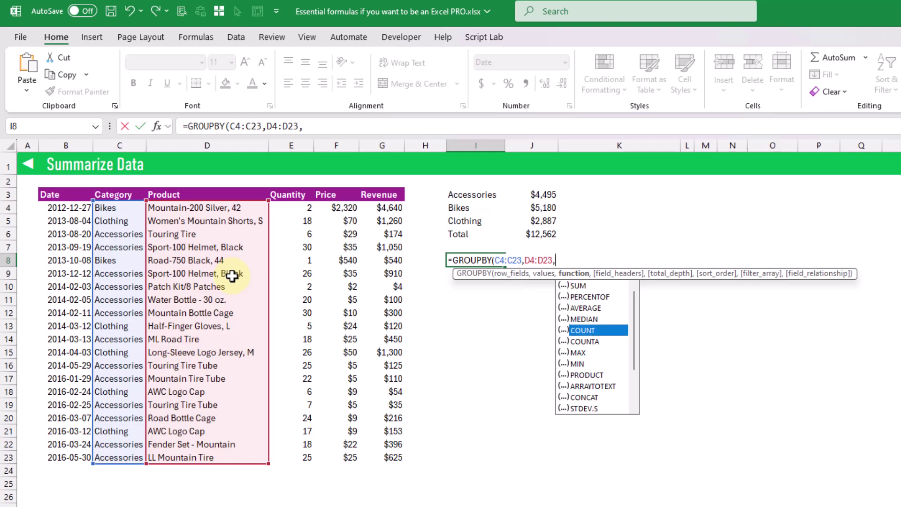
pyautogui.press('Down')
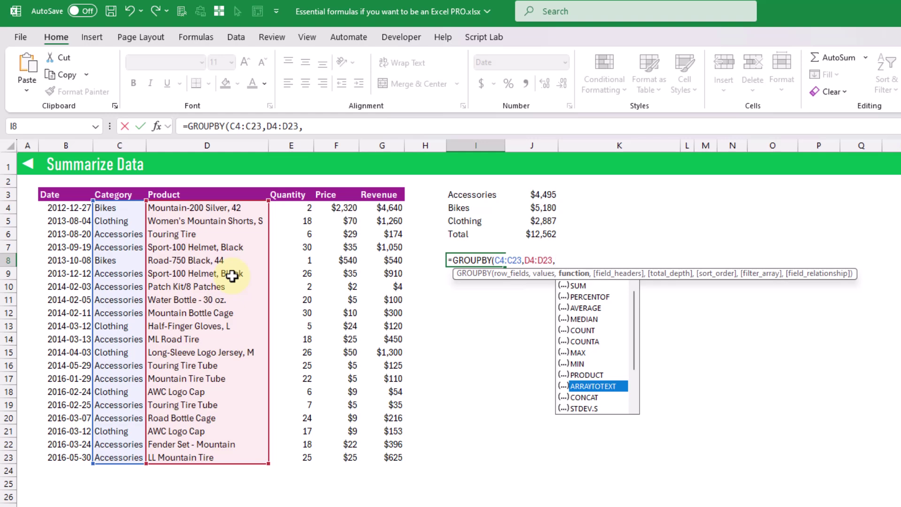
pyautogui.press('Down')
pyautogui.press('Up')
pyautogui.press('Tab')
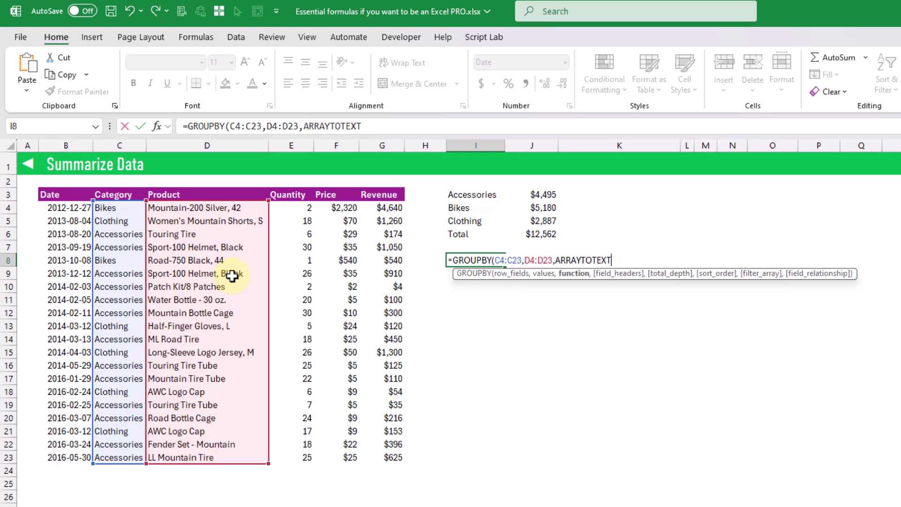
pyautogui.press('Return')
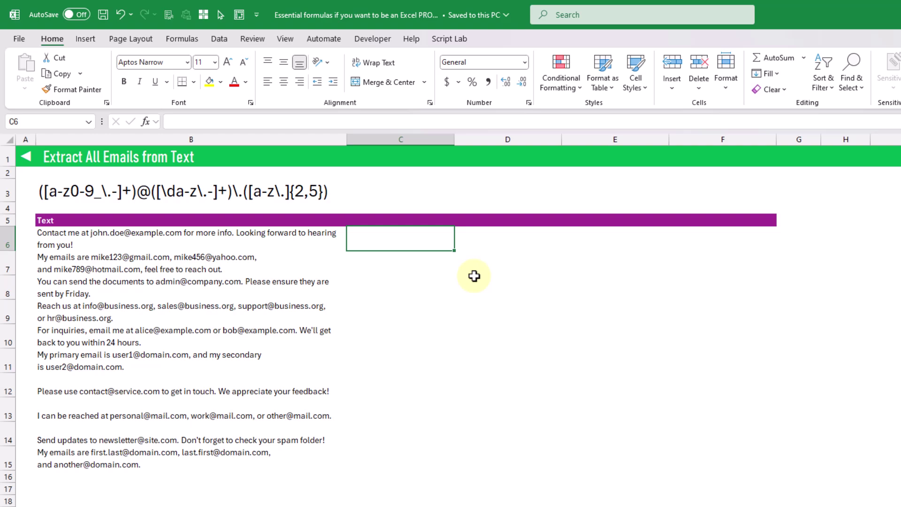
# Start a REGEXEXTRACT formula in C6 with B6 as the text and B3 as the pattern
pyautogui.write('=')
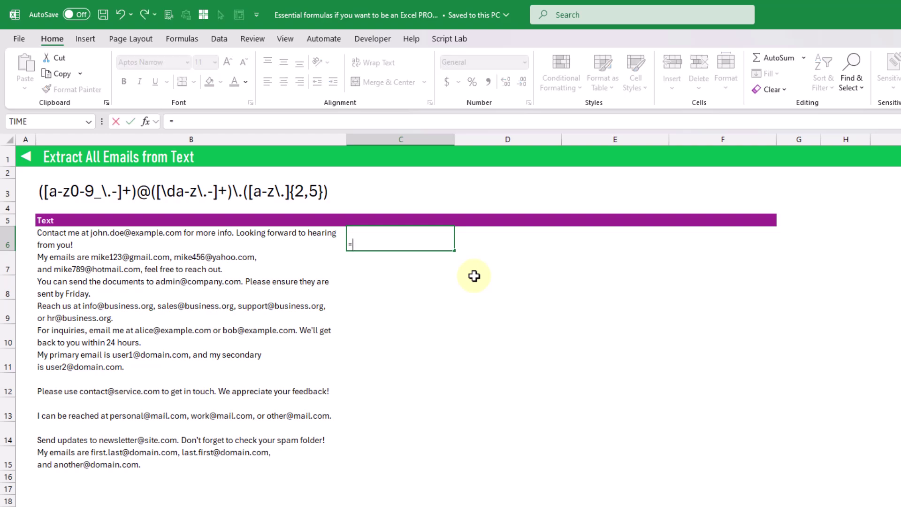
pyautogui.write('re')
pyautogui.press('Down')
pyautogui.press('Down')
pyautogui.press('Tab')
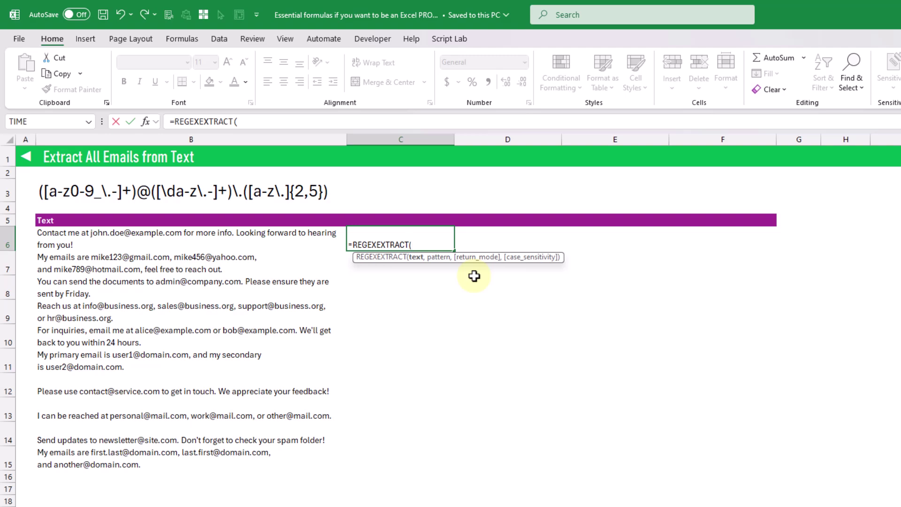
pyautogui.click(223, 238)
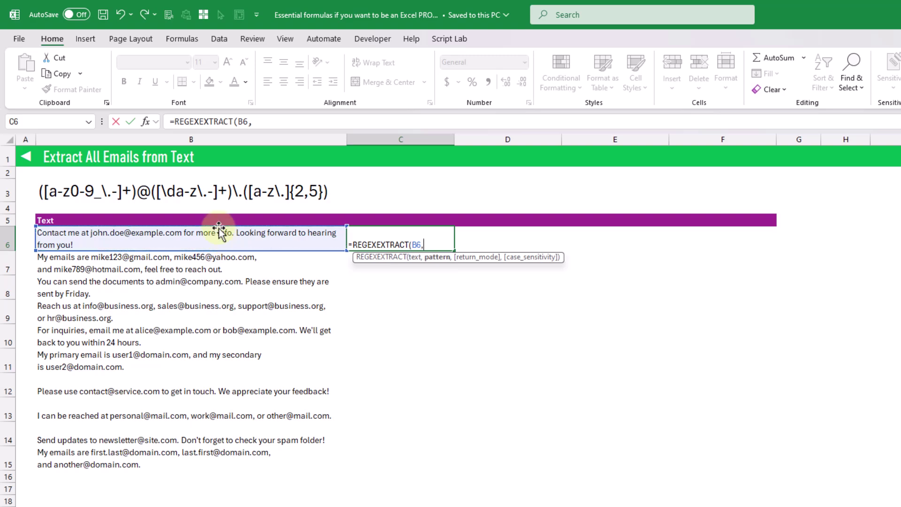
pyautogui.click(215, 191)
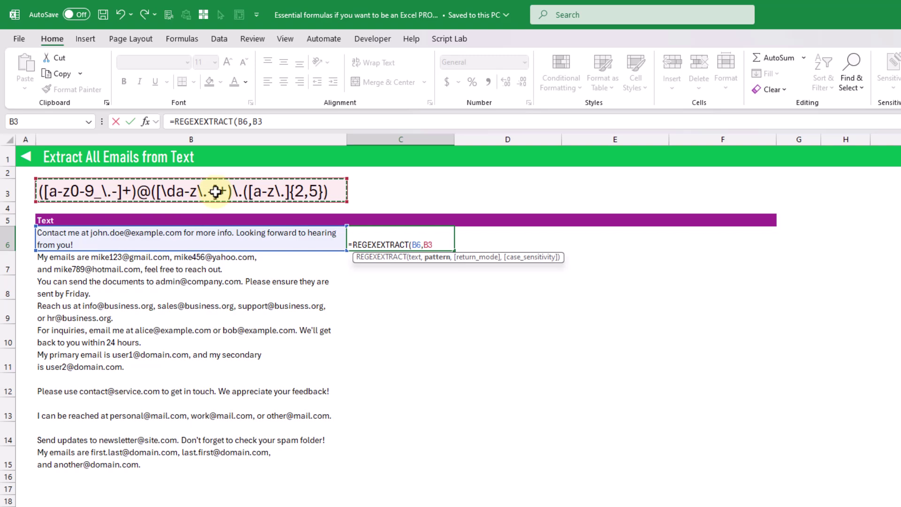
# Set the return mode to 1 - All matches and complete the REGEXEXTRACT formula in C6
pyautogui.write(',')
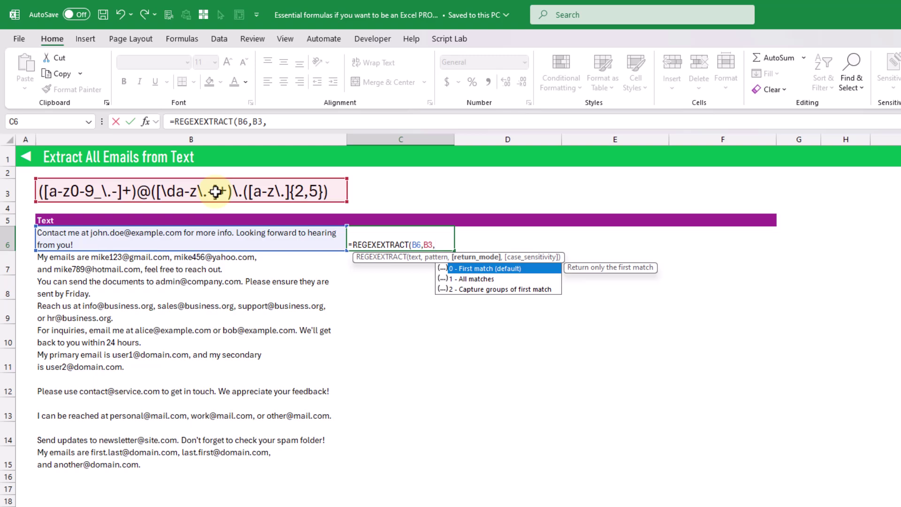
pyautogui.press('Down')
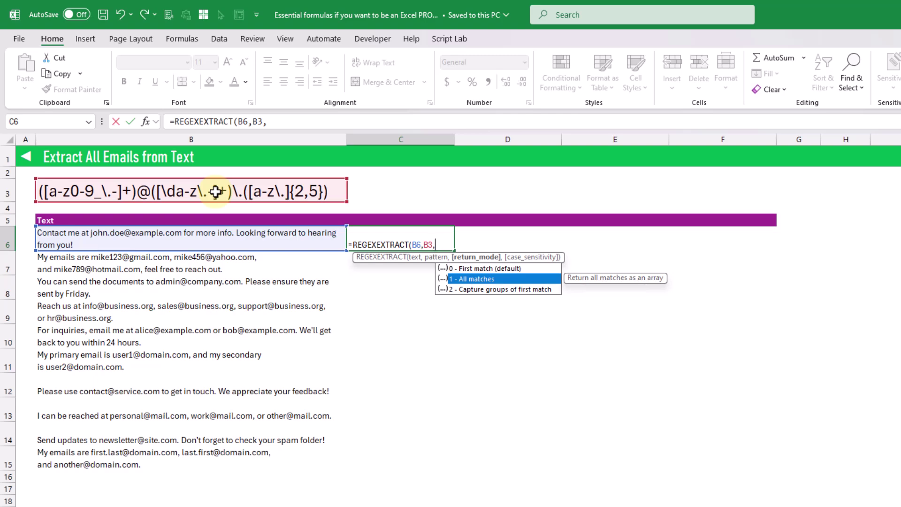
pyautogui.press('Tab')
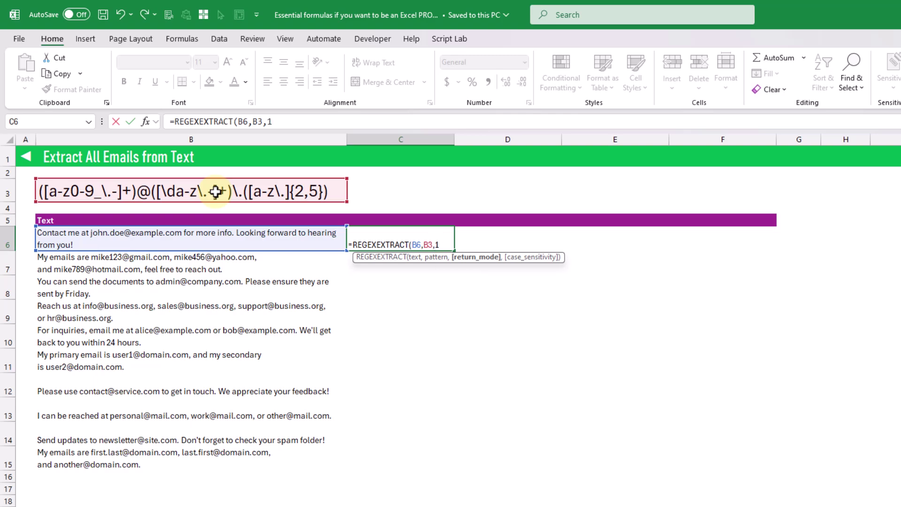
pyautogui.write(')')
pyautogui.press('Return')
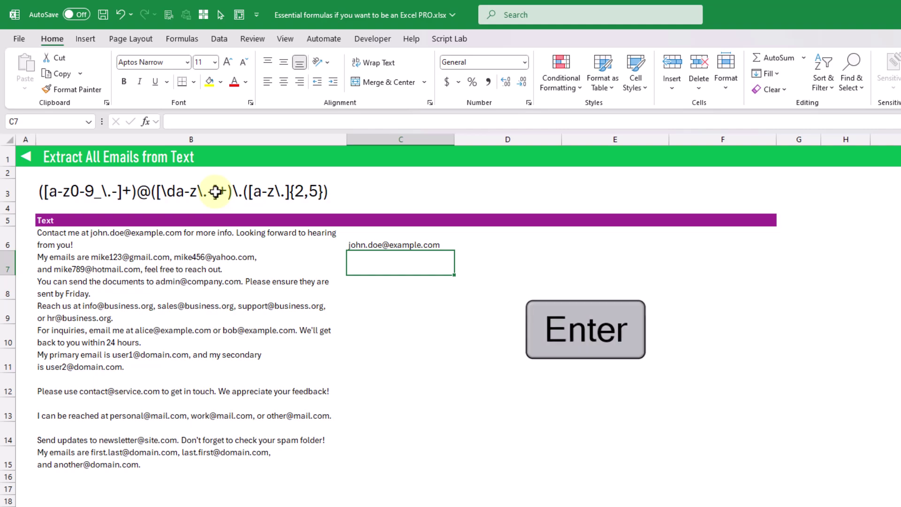
# Make the pattern reference in the C6 formula absolute as $B$3
pyautogui.click(442, 232)
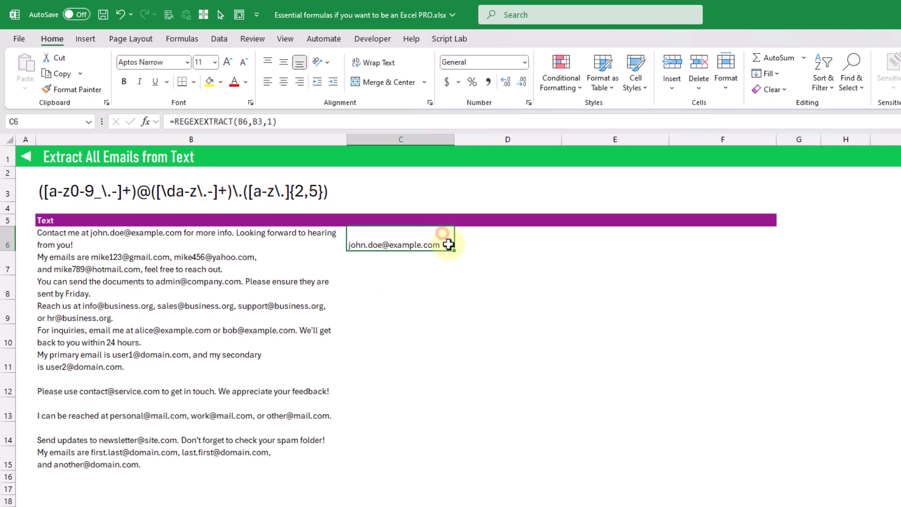
pyautogui.press('F2')
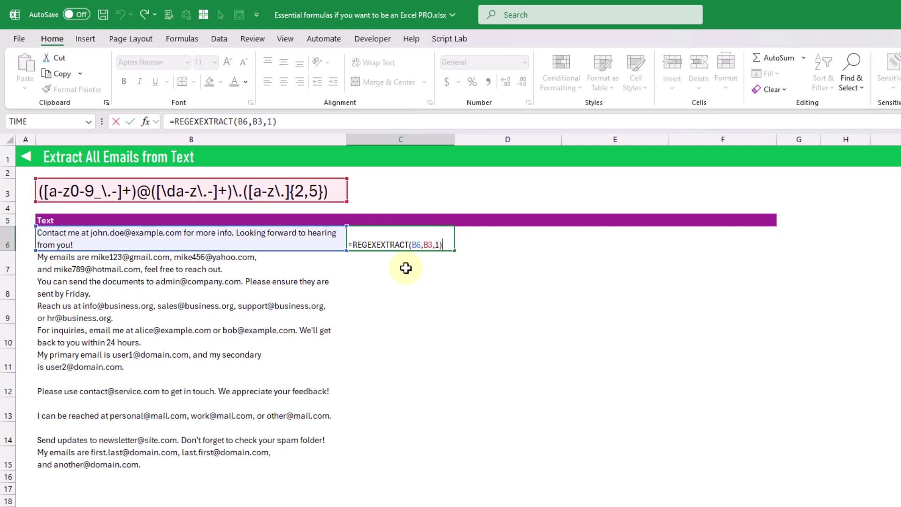
pyautogui.doubleClick(428, 245)
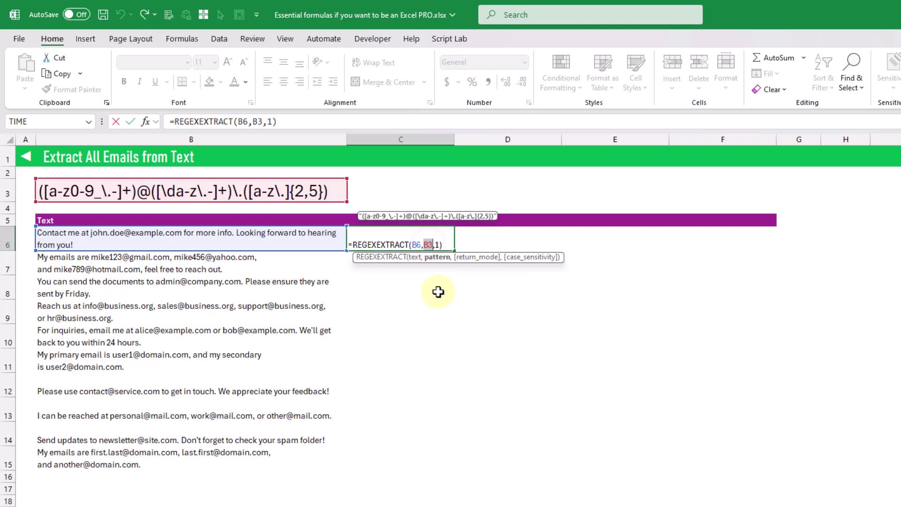
pyautogui.press('F4')
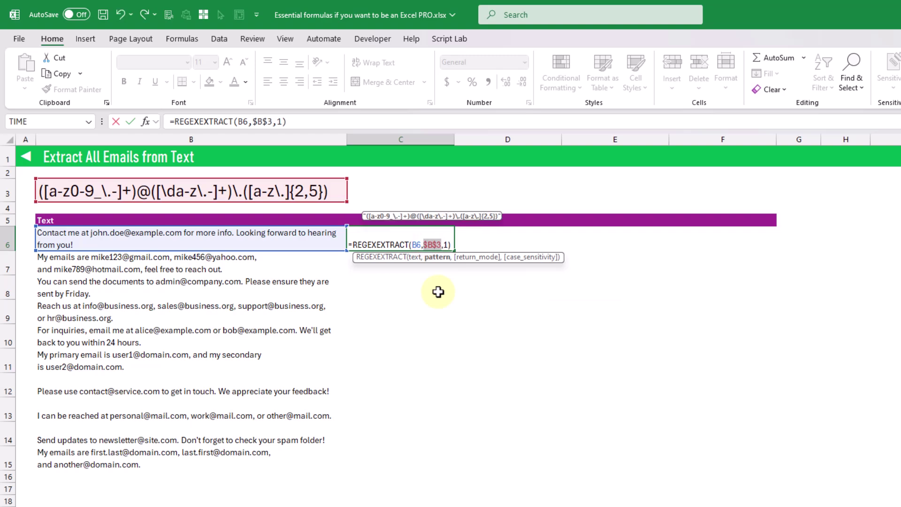
pyautogui.press('Return')
pyautogui.press('Up')
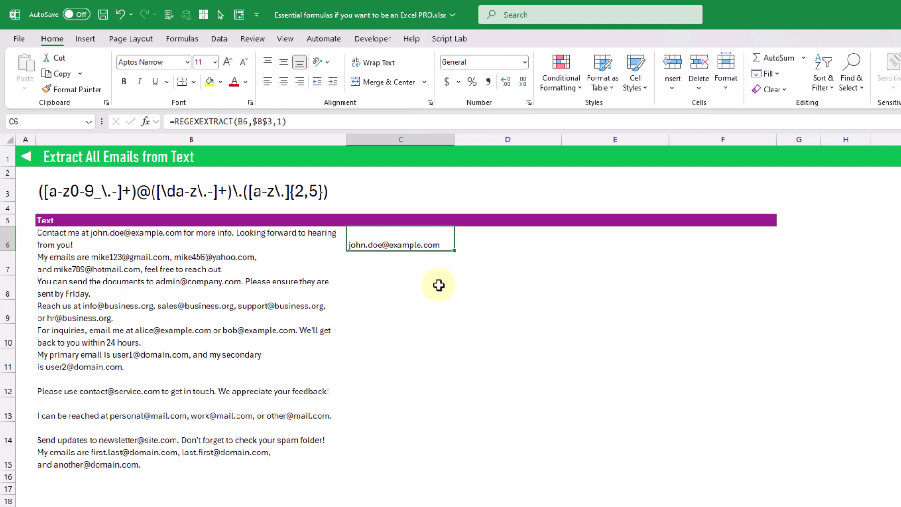
# Fill the REGEXEXTRACT formula from C6 down to C15 and check the extracted results in C7, C8 and C9
pyautogui.moveTo(455, 253); pyautogui.dragTo(479, 471)
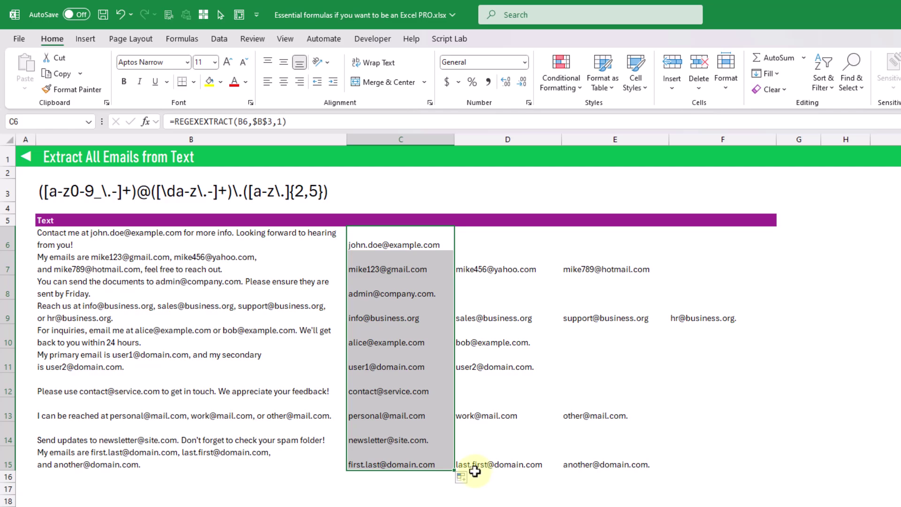
pyautogui.click(430, 268)
pyautogui.click(430, 293)
pyautogui.click(432, 319)
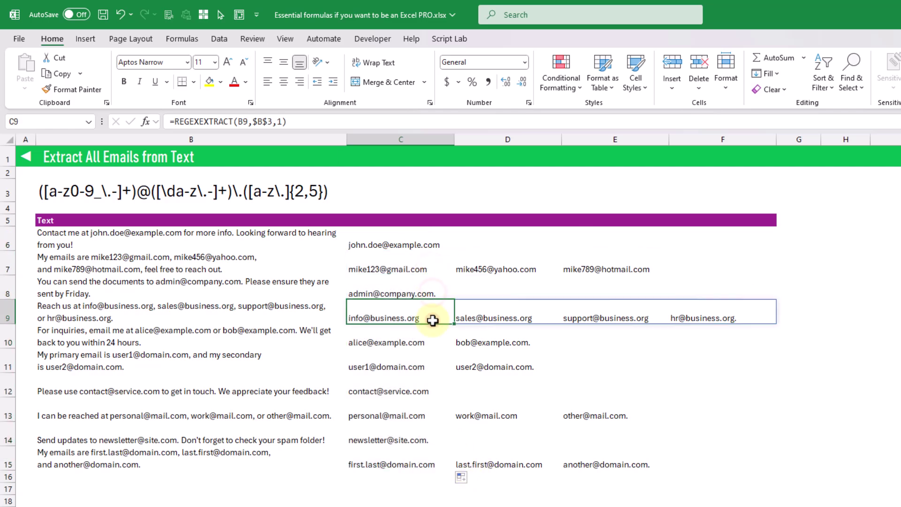